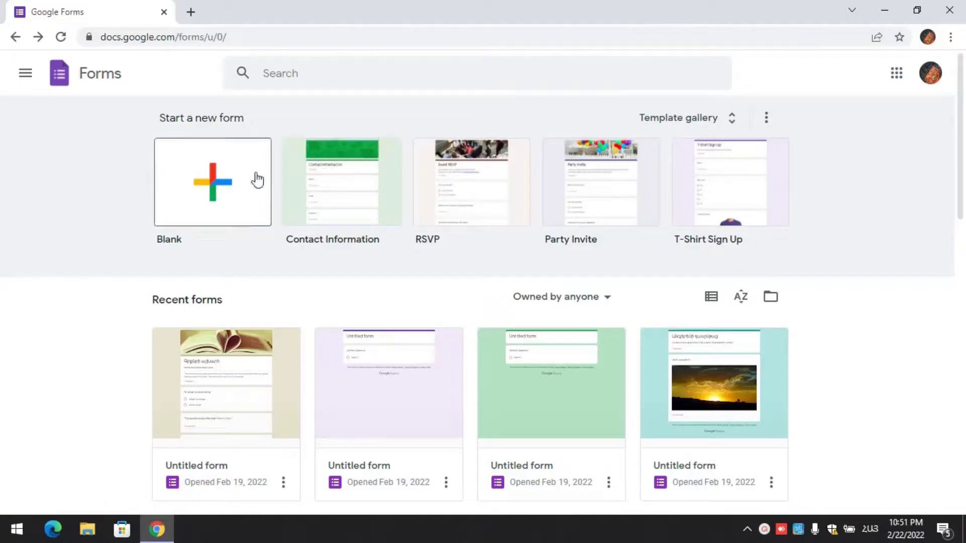
Create a new blank form and open its theme options.
{"action": "left_click", "coordinate": [224, 184]}
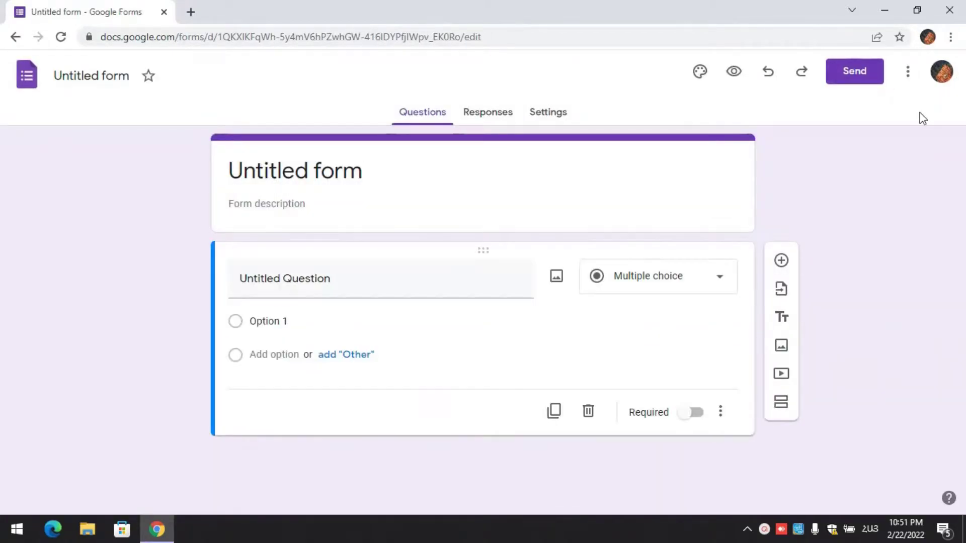
{"action": "left_click", "coordinate": [700, 73]}
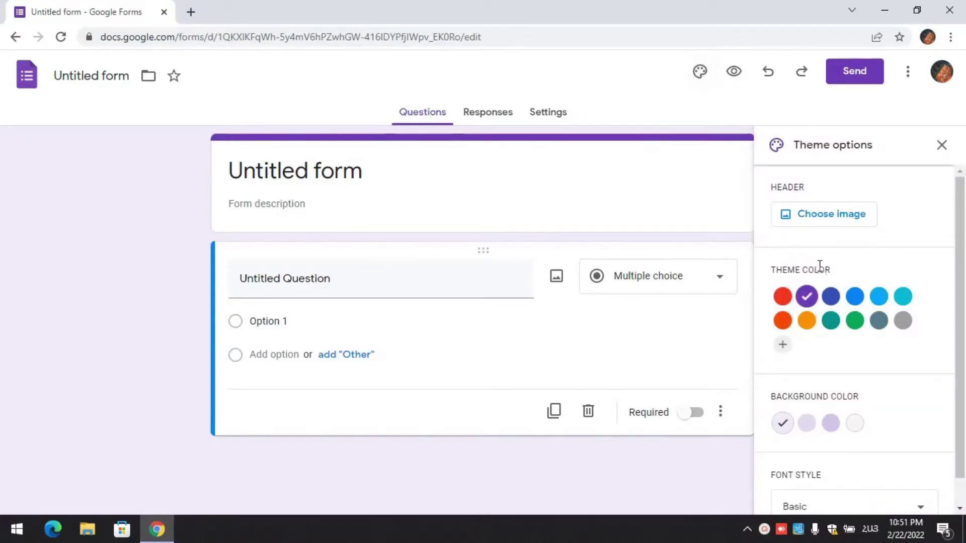
Try the teal, green and grey theme colours on the form.
{"action": "left_click", "coordinate": [830, 322]}
{"action": "left_click", "coordinate": [855, 320]}
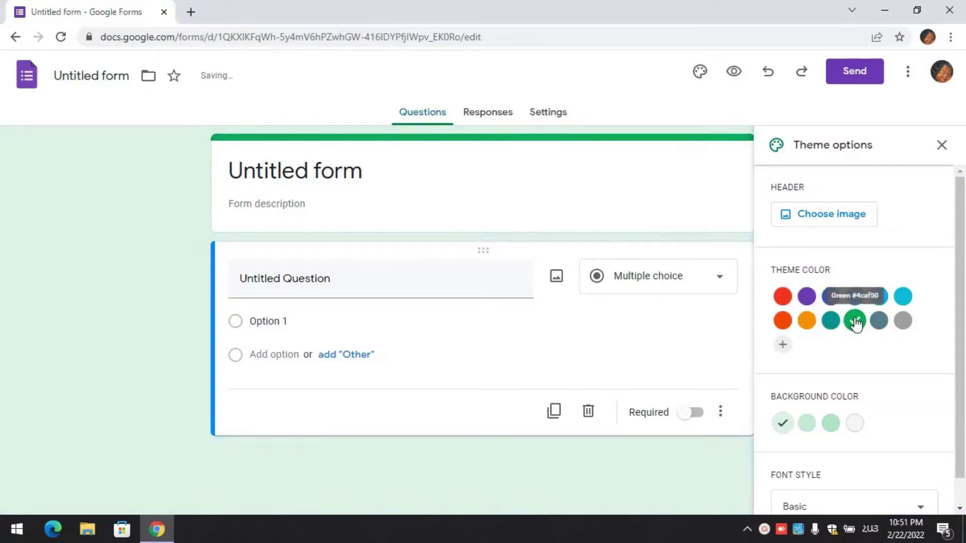
{"action": "left_click", "coordinate": [903, 321]}
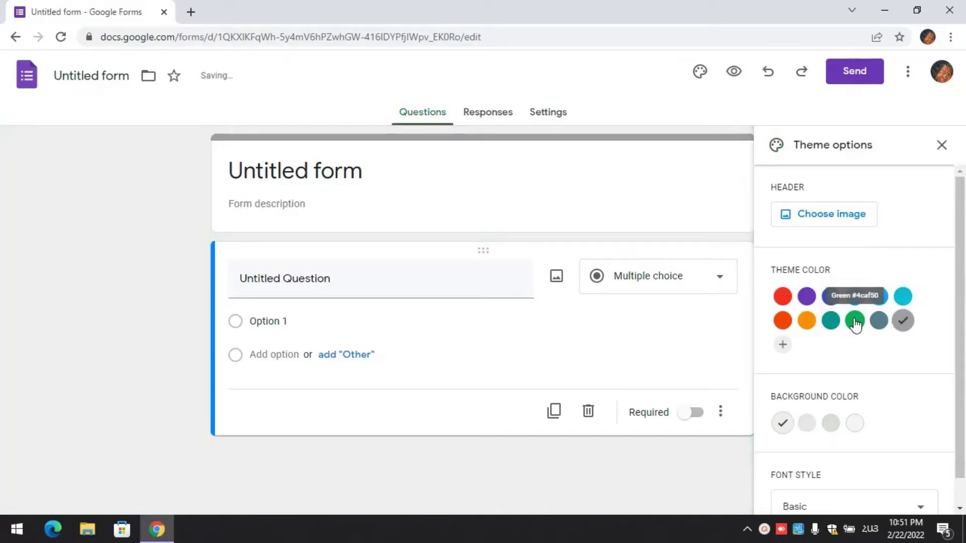
Insert the Work and School theme picture of an open book with heart-shaped pages as the form header.
{"action": "left_click", "coordinate": [806, 212]}
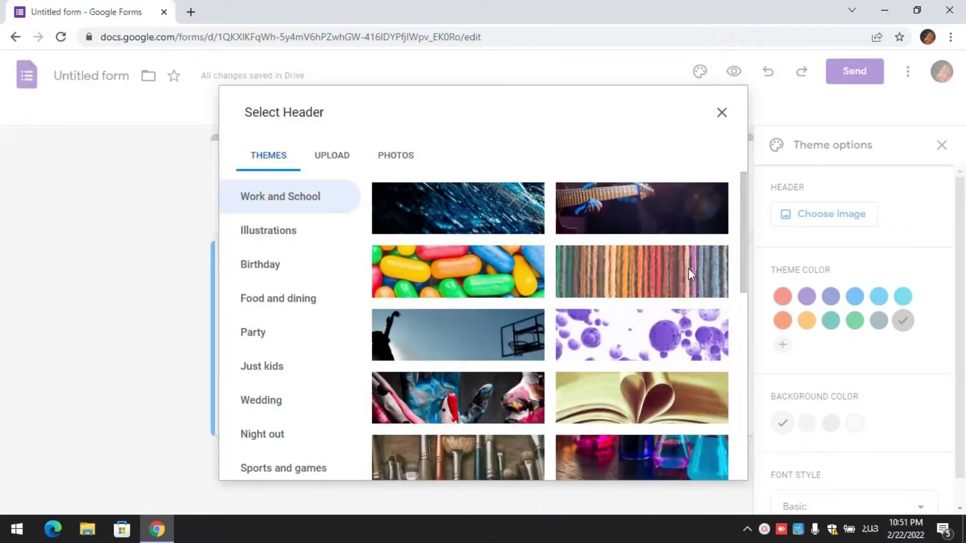
{"action": "left_click", "coordinate": [665, 395]}
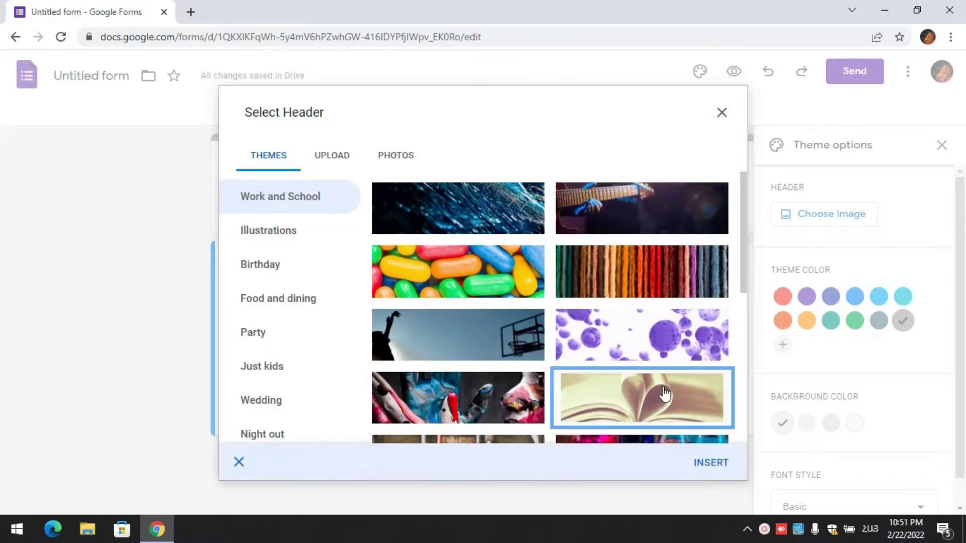
{"action": "left_click", "coordinate": [708, 463]}
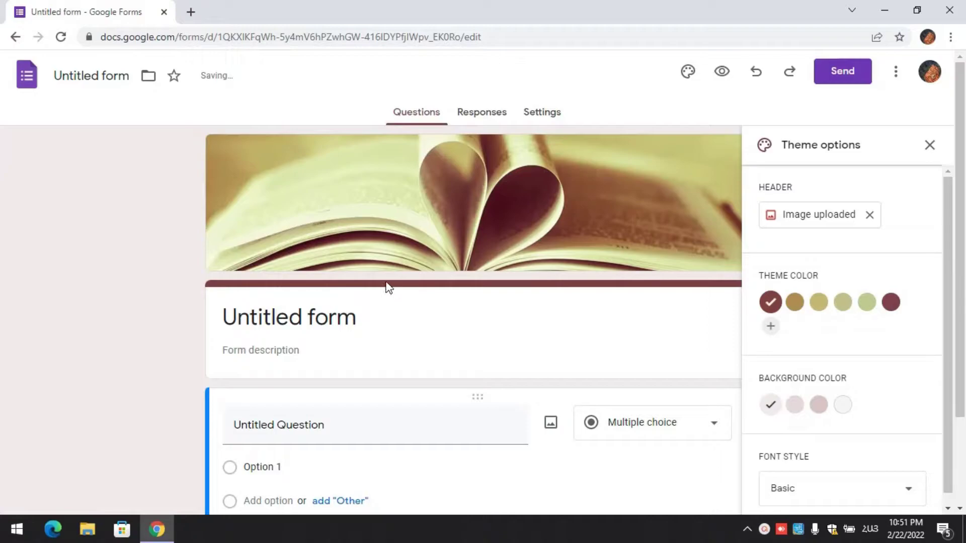
Set the theme colour to the last burgundy swatch and the background to Dark, and close the theme options.
{"action": "left_click", "coordinate": [884, 303]}
{"action": "left_click", "coordinate": [818, 407]}
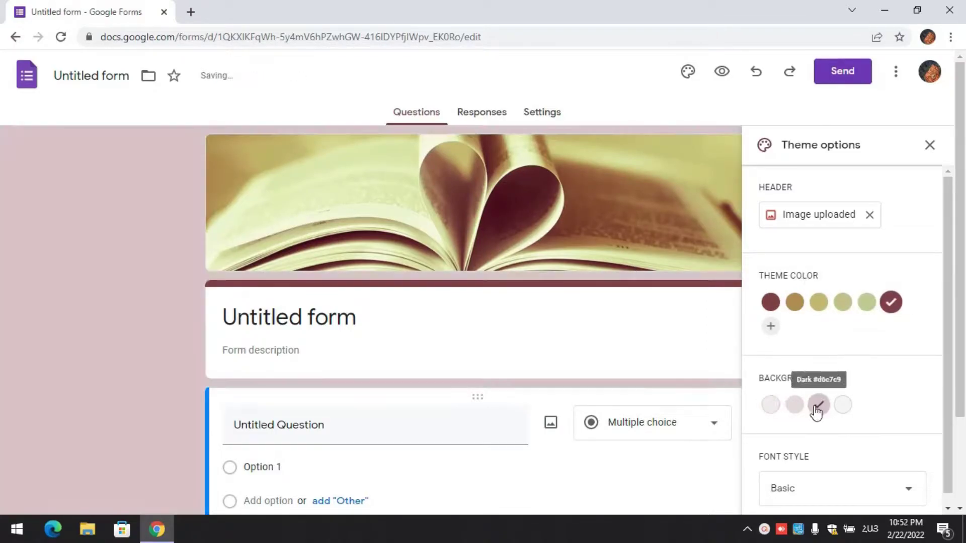
{"action": "left_click", "coordinate": [543, 347]}
{"action": "left_click", "coordinate": [409, 306]}
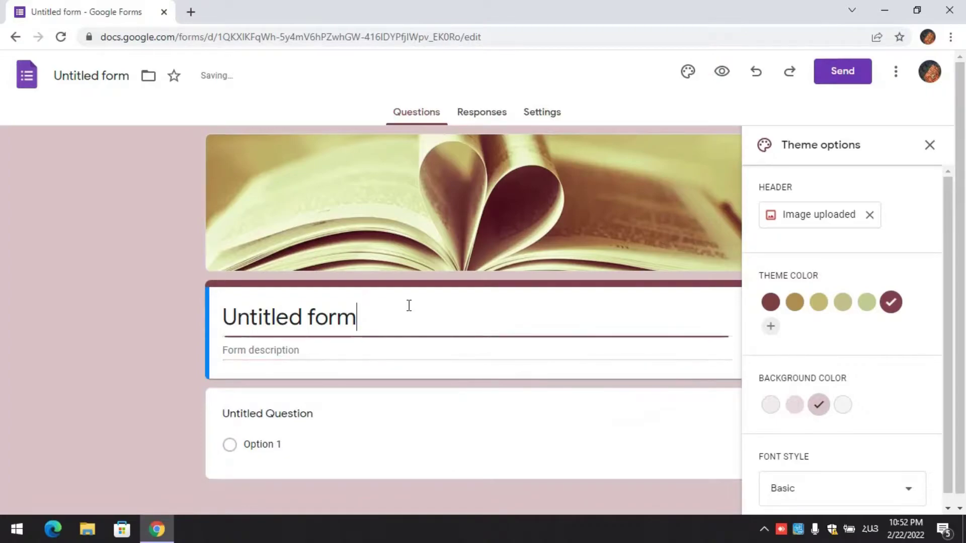
{"action": "left_click", "coordinate": [929, 145]}
Replace the form title with "Գրքերի աշխարհ".
{"action": "left_click_drag", "start_coordinate": [358, 314], "coordinate": [92, 333]}
{"action": "key", "text": "BackSpace"}
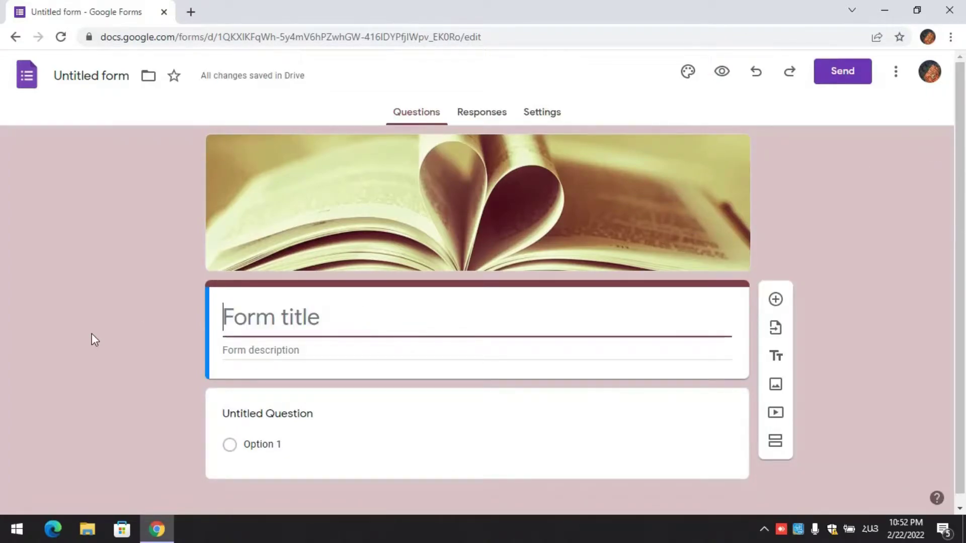
{"action": "type", "text": "Գրկերի"}
{"action": "key", "text": "BackSpace"}
{"action": "key", "text": "BackSpace"}
{"action": "key", "text": "BackSpace"}
{"action": "key", "text": "BackSpace"}
{"action": "type", "text": "քերի աշխարհ"}
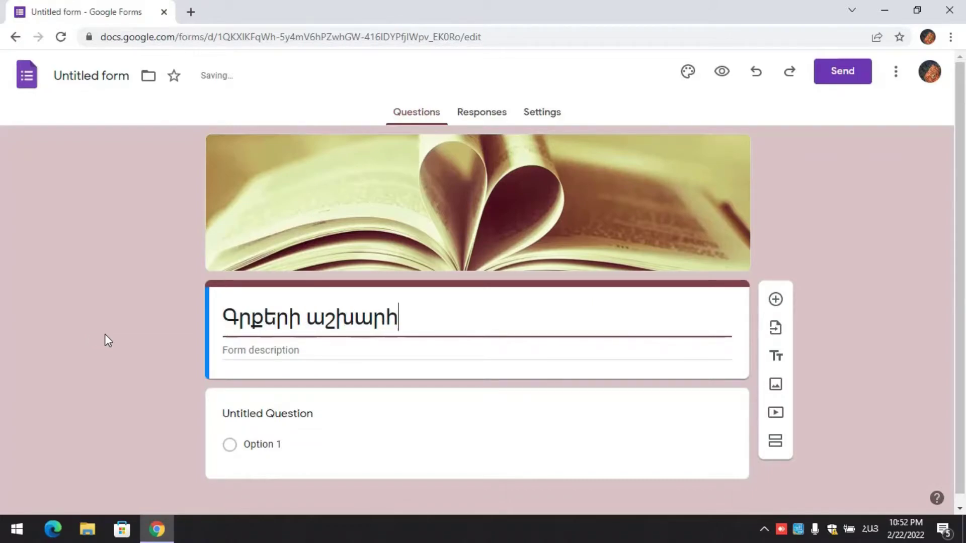
Enter "Արի միասին կարդանք" as the form description.
{"action": "left_click", "coordinate": [269, 352]}
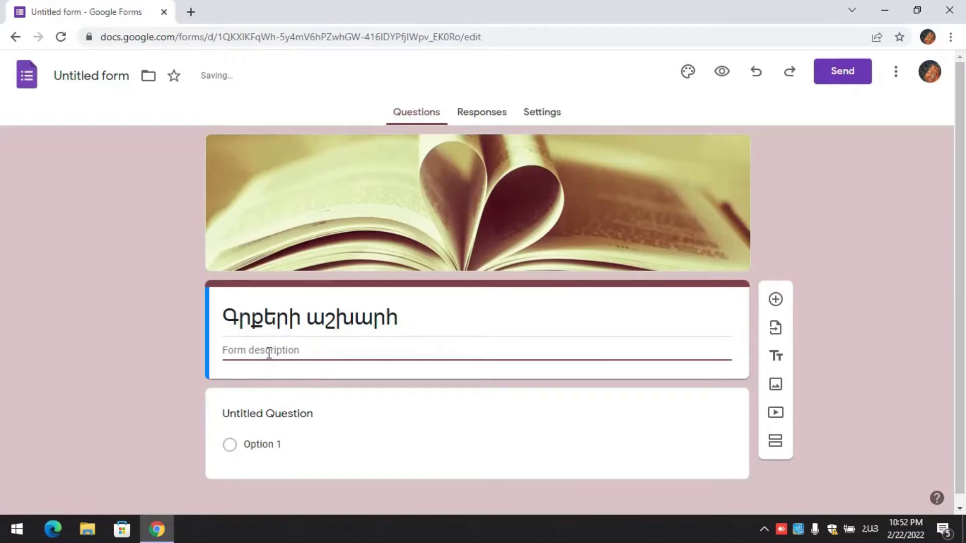
{"action": "type", "text": "խնդրո"}
{"action": "key", "text": "BackSpace"}
{"action": "key", "text": "BackSpace"}
{"action": "key", "text": "BackSpace"}
{"action": "key", "text": "BackSpace"}
{"action": "key", "text": "BackSpace"}
{"action": "type", "text": "ս"}
{"action": "type", "text": "րի "}
{"action": "type", "text": "միաս"}
{"action": "type", "text": "ին"}
{"action": "type", "text": "ն"}
{"action": "key", "text": "BackSpace"}
{"action": "key", "text": "BackSpace"}
{"action": "key", "text": "BackSpace"}
{"action": "type", "text": "կարդանք"}
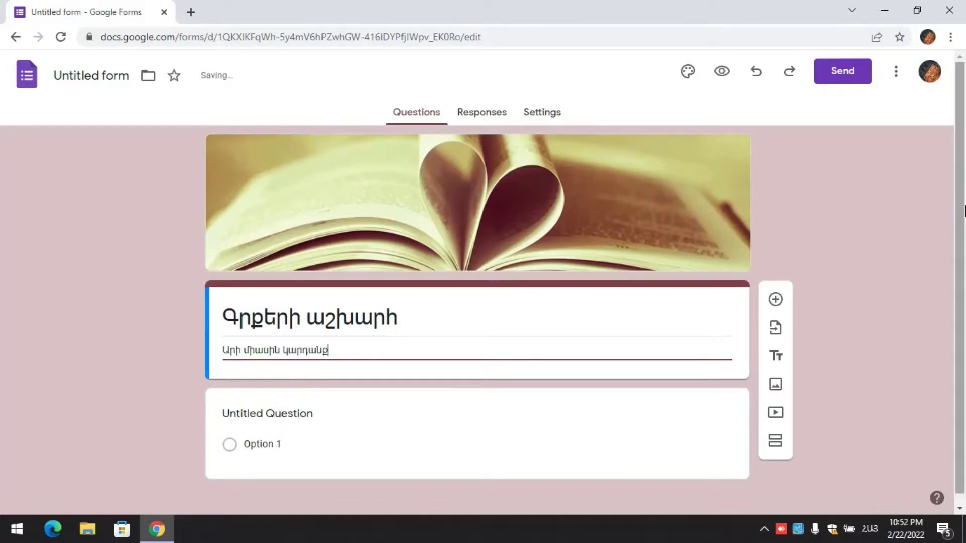
Change the untitled first question's type to Short answer.
{"action": "scroll", "coordinate": [964, 212], "scroll_direction": "down", "scroll_amount": 1}
{"action": "left_click", "coordinate": [315, 355]}
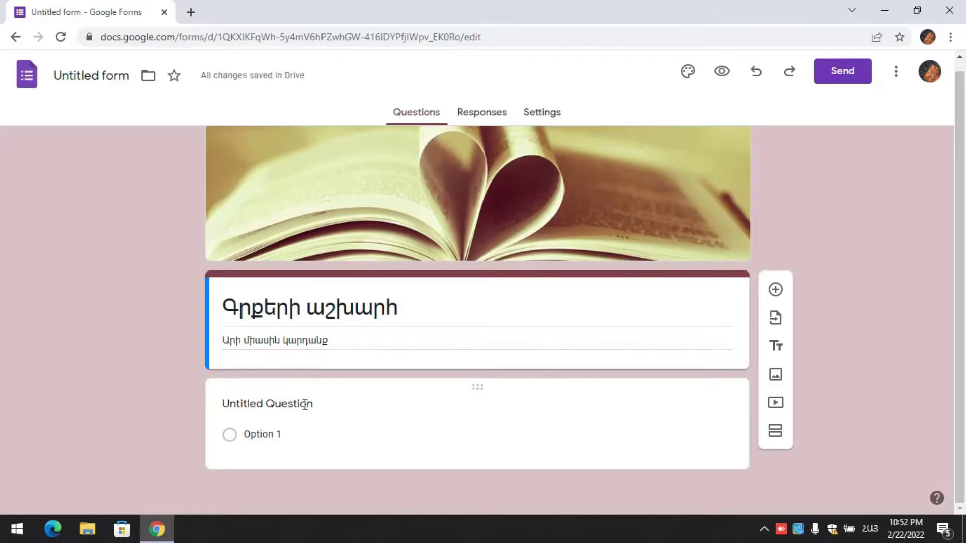
{"action": "left_click", "coordinate": [303, 400]}
{"action": "scroll", "coordinate": [963, 340], "scroll_direction": "down", "scroll_amount": 2}
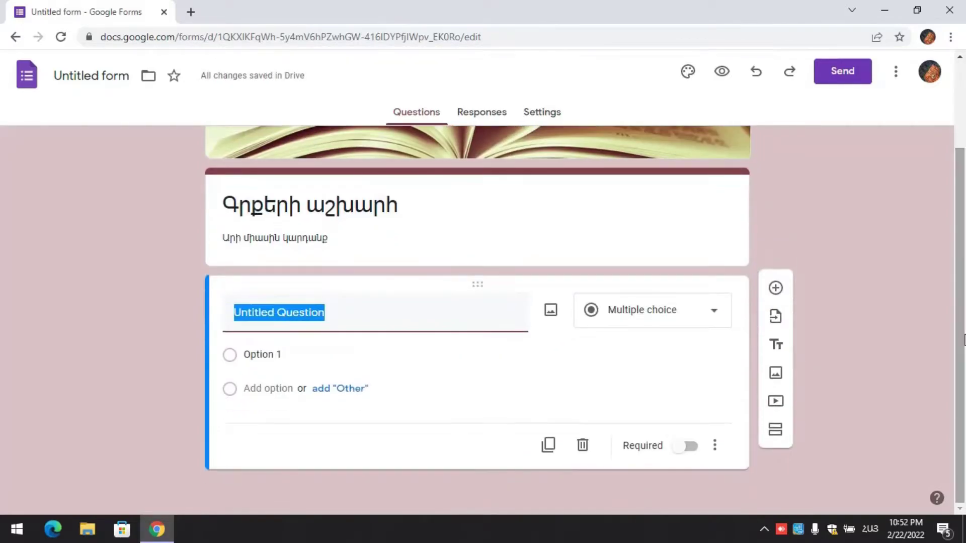
{"action": "left_click", "coordinate": [664, 325]}
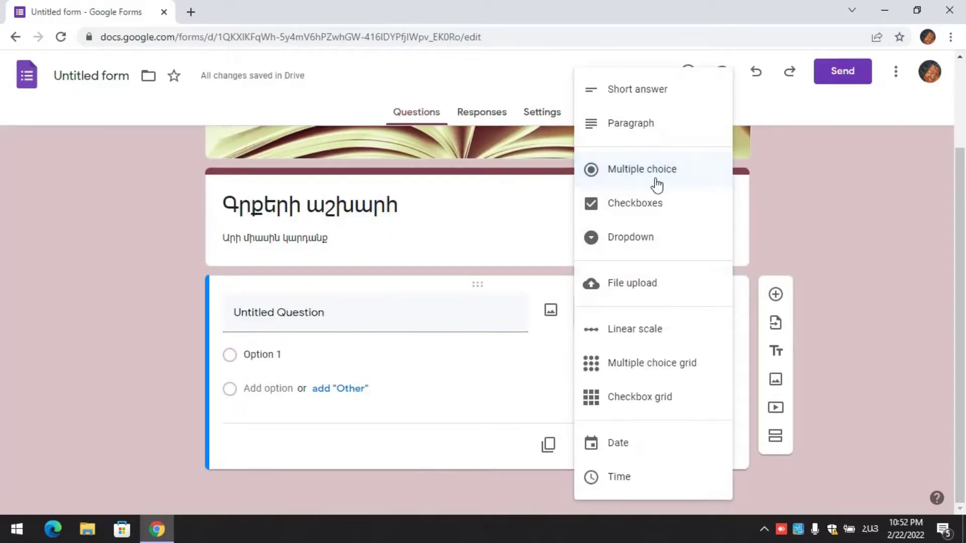
{"action": "left_click", "coordinate": [647, 88]}
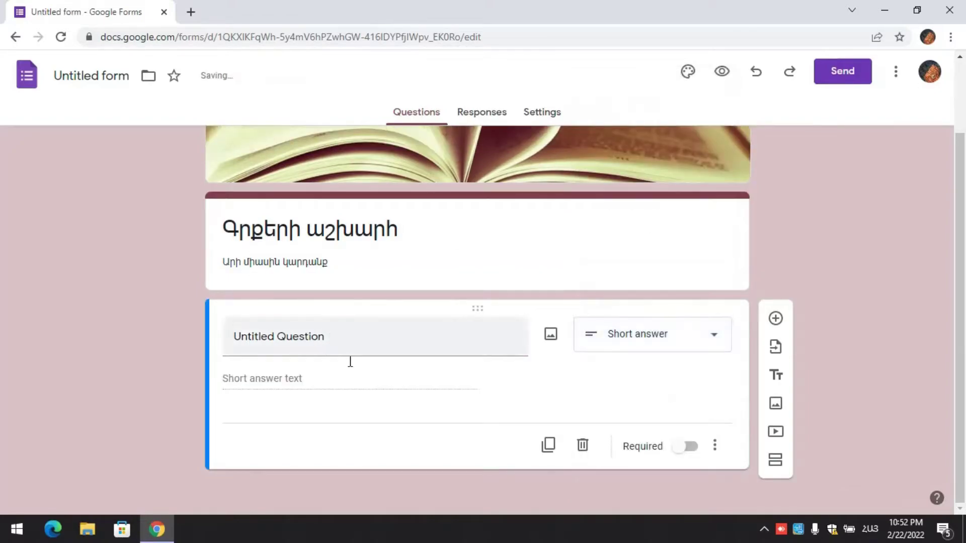
Title the short-answer question "Սիրում եք գրքեր" and make it required.
{"action": "triple_click", "coordinate": [303, 337]}
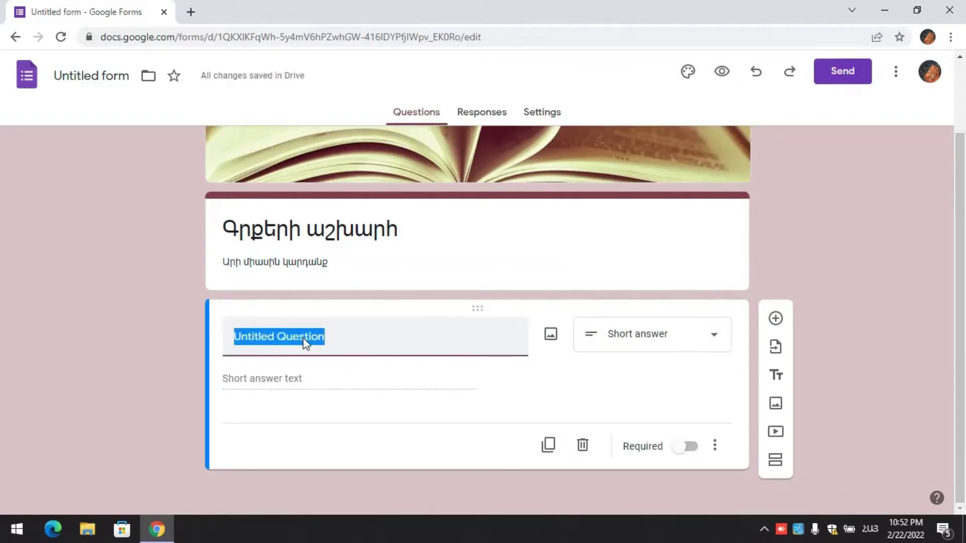
{"action": "type", "text": "Ո"}
{"action": "key", "text": "BackSpace"}
{"action": "type", "text": "Սիրում եկ"}
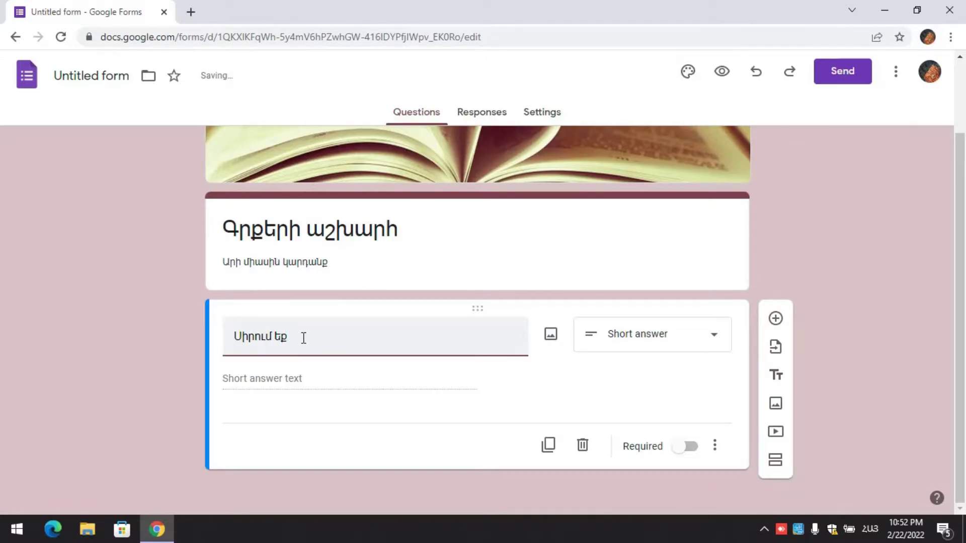
{"action": "type", "text": " գրքեր"}
{"action": "left_click", "coordinate": [701, 450]}
{"action": "left_click", "coordinate": [682, 450]}
{"action": "left_click", "coordinate": [685, 448]}
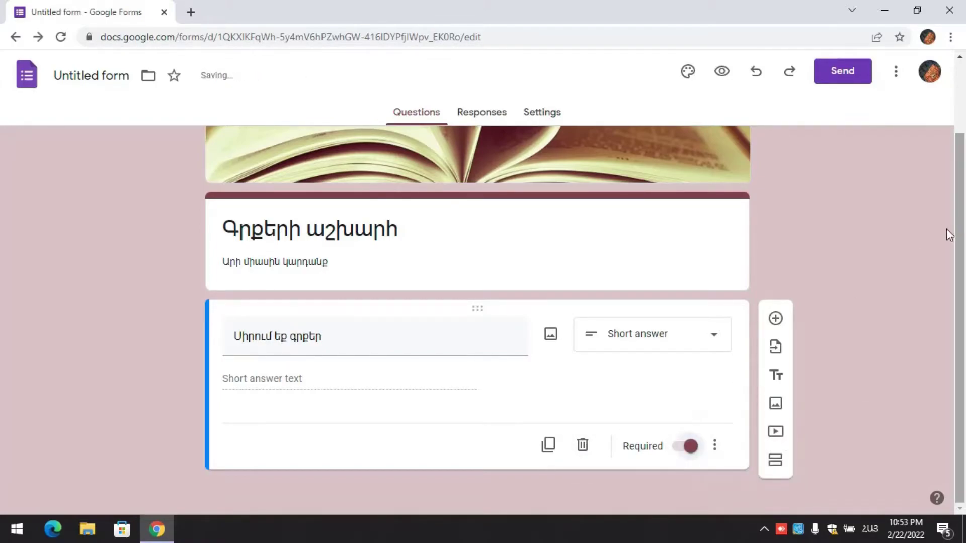
Add a second question below and set its type to Paragraph.
{"action": "left_click", "coordinate": [777, 325]}
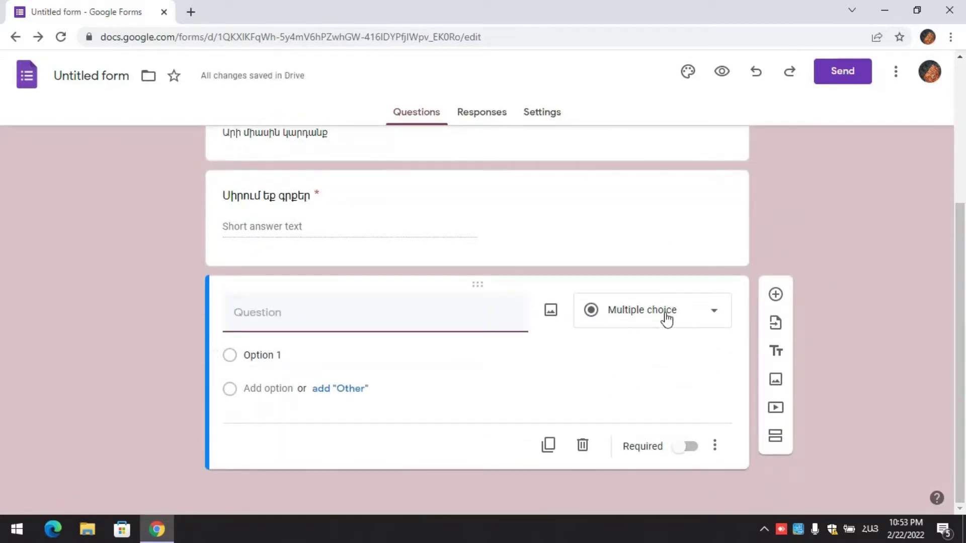
{"action": "left_click", "coordinate": [665, 316]}
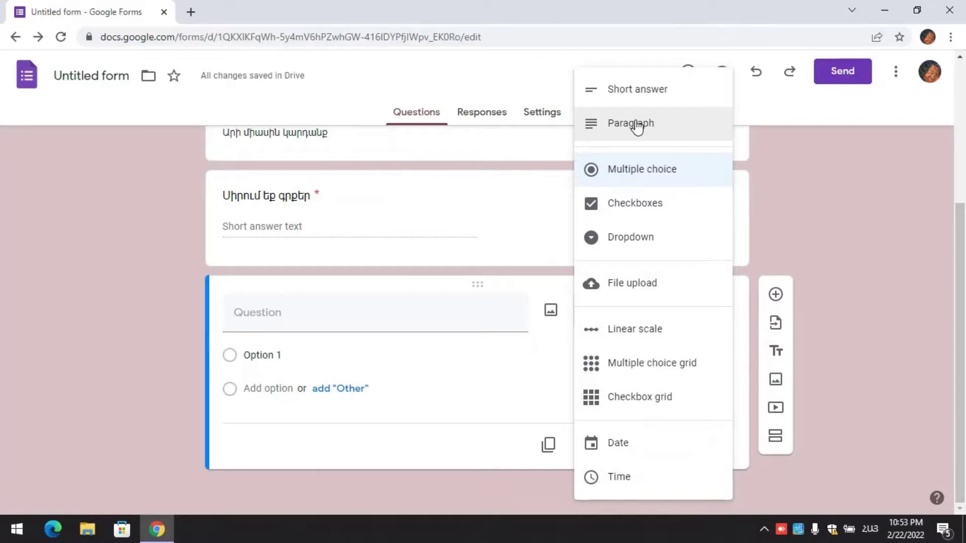
{"action": "left_click", "coordinate": [638, 128]}
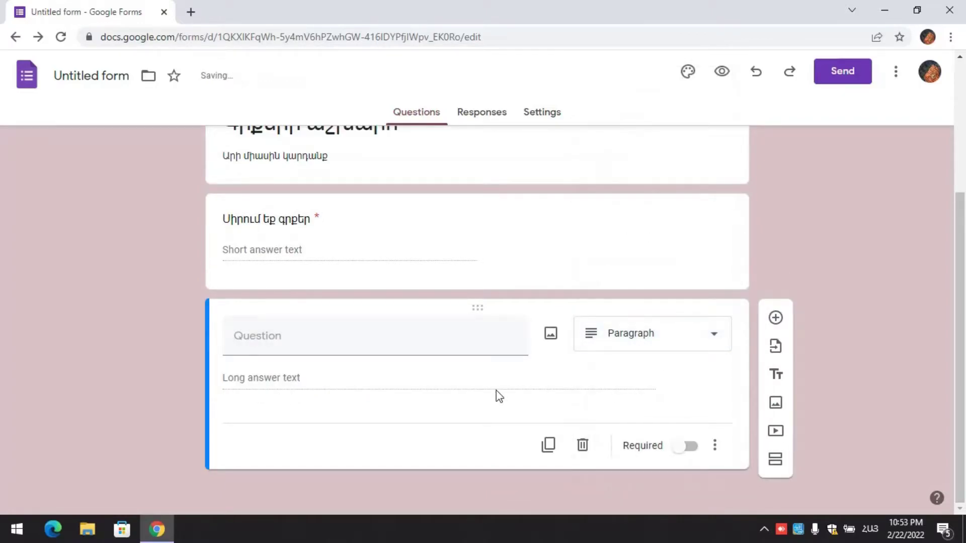
Title the paragraph question "Պատմեք ձեր սիրելի գրքի մասին" and make it required.
{"action": "left_click", "coordinate": [335, 344]}
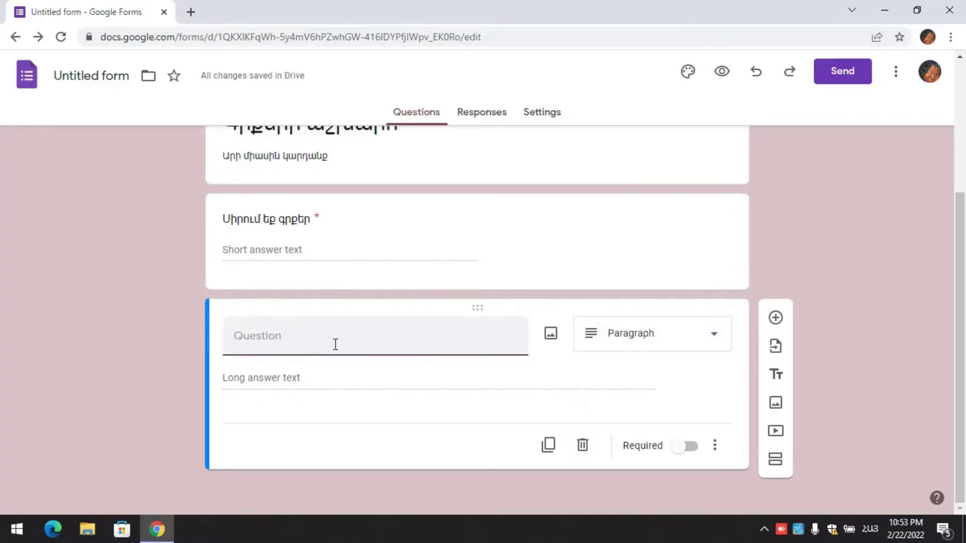
{"action": "type", "text": "Պատ"}
{"action": "type", "text": "մեք "}
{"action": "type", "text": "ծեր ս"}
{"action": "type", "text": "իրե"}
{"action": "type", "text": "լի կ"}
{"action": "type", "text": "կ"}
{"action": "key", "text": "BackSpace"}
{"action": "type", "text": "գրքի մասին"}
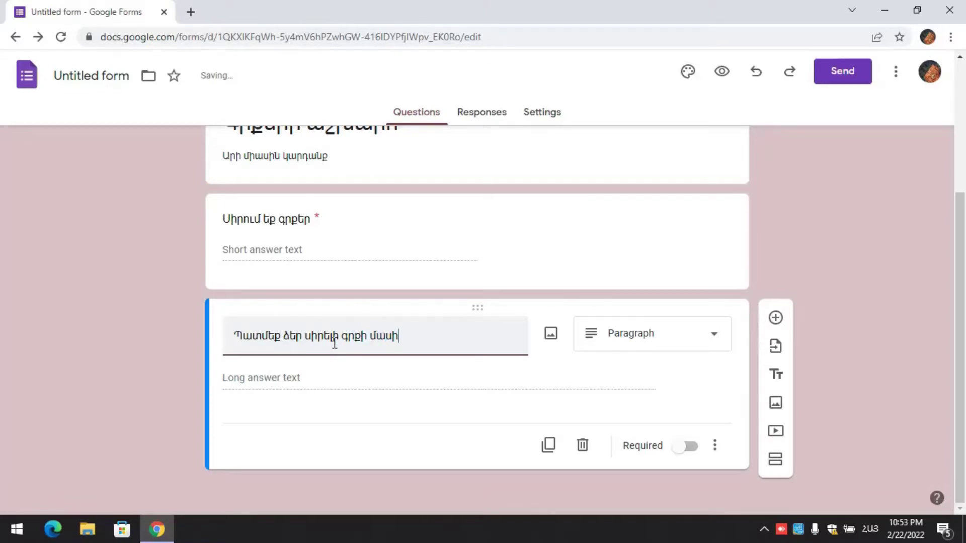
{"action": "left_click", "coordinate": [685, 456]}
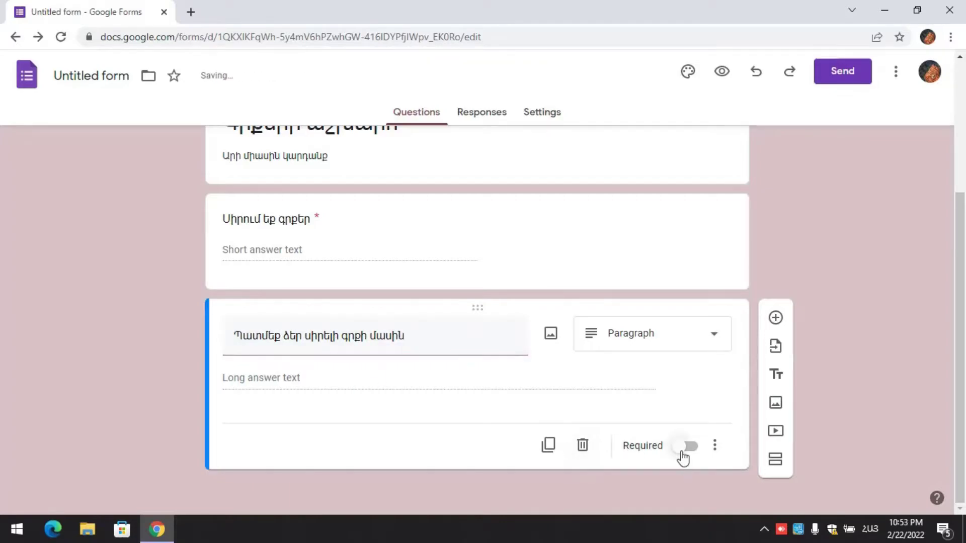
Add a third question with the Multiple choice type.
{"action": "left_click", "coordinate": [776, 318]}
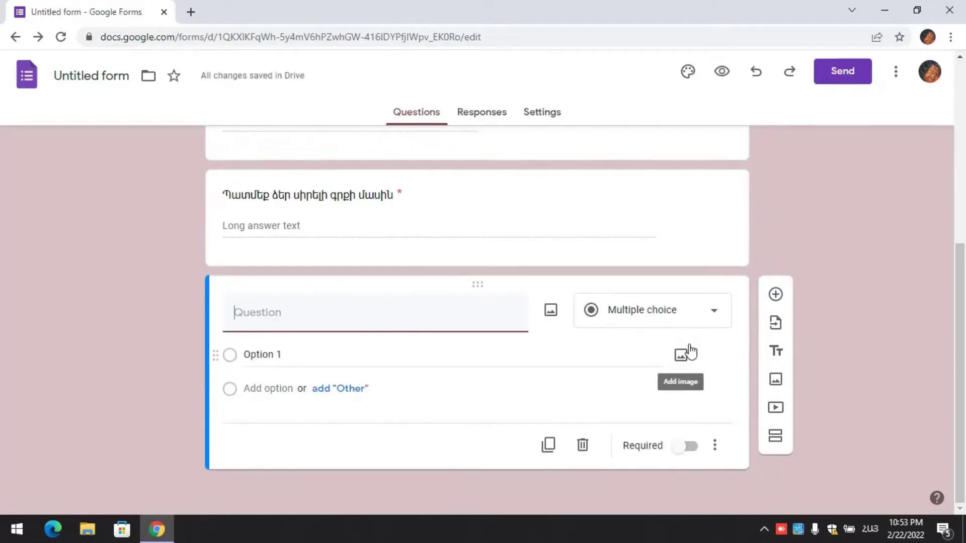
{"action": "left_click", "coordinate": [677, 323]}
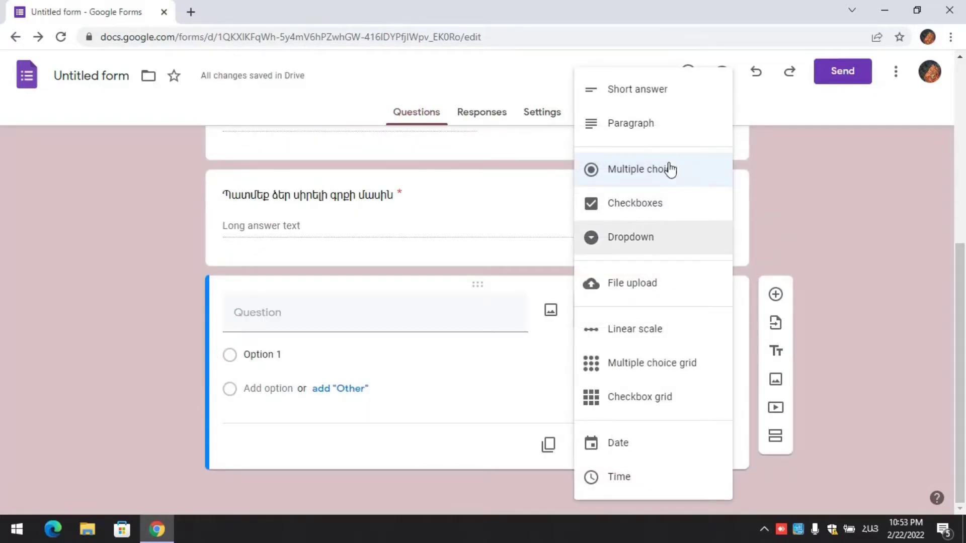
{"action": "left_click", "coordinate": [679, 182]}
Title the multiple-choice question "Ստեղծագործում եք".
{"action": "left_click", "coordinate": [287, 329]}
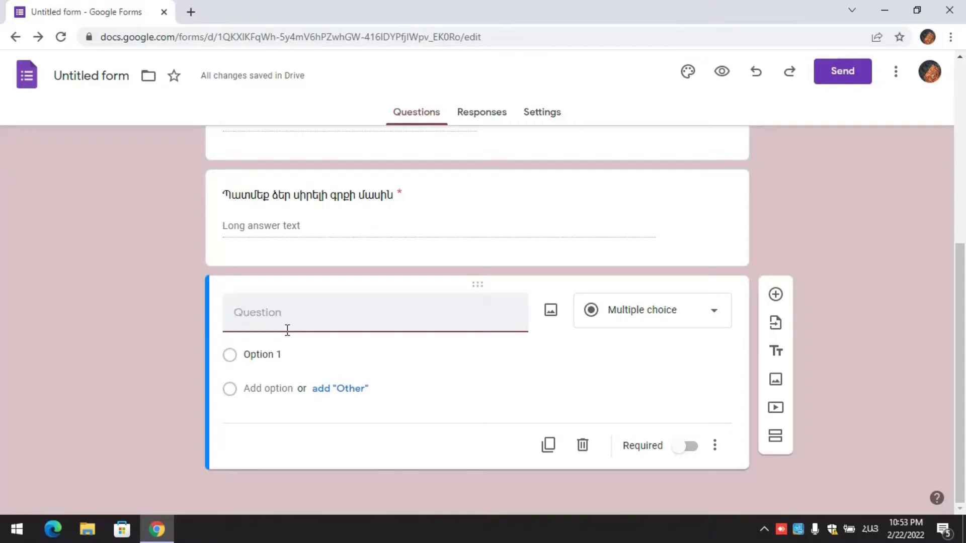
{"action": "type", "text": "Ս"}
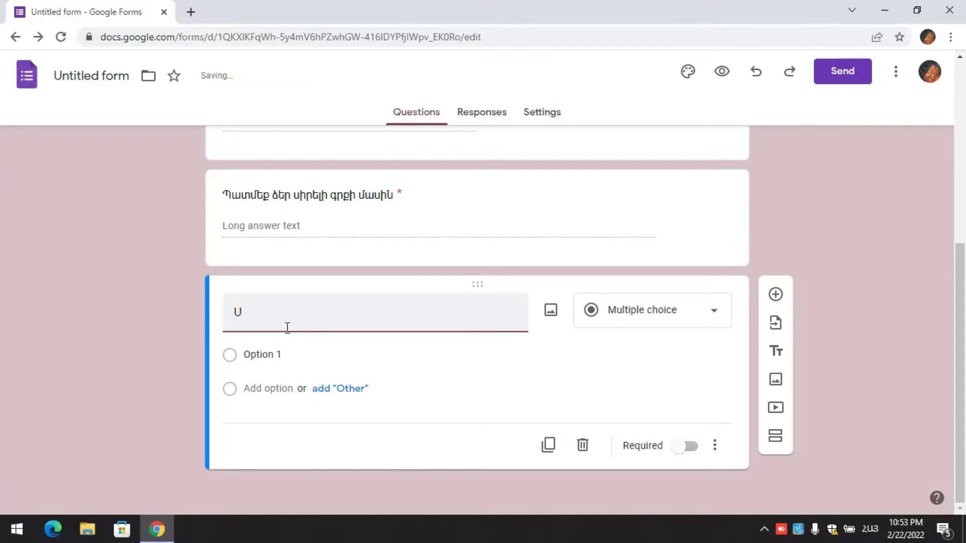
{"action": "type", "text": "տեց"}
{"action": "type", "text": "ծ"}
{"action": "type", "text": "ծ"}
{"action": "type", "text": "ա"}
{"action": "type", "text": "գոր"}
{"action": "type", "text": "ծում եկ"}
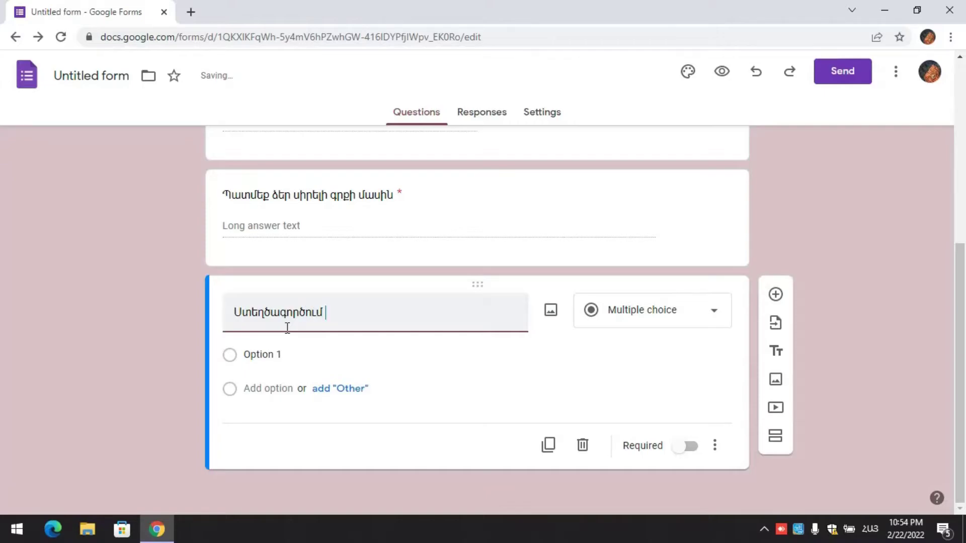
{"action": "key", "text": "BackSpace"}
{"action": "type", "text": "ք"}
Give the multiple-choice question the options "Այո" and "Ոչ" and make it required.
{"action": "left_click", "coordinate": [261, 357]}
{"action": "type", "text": "Այո"}
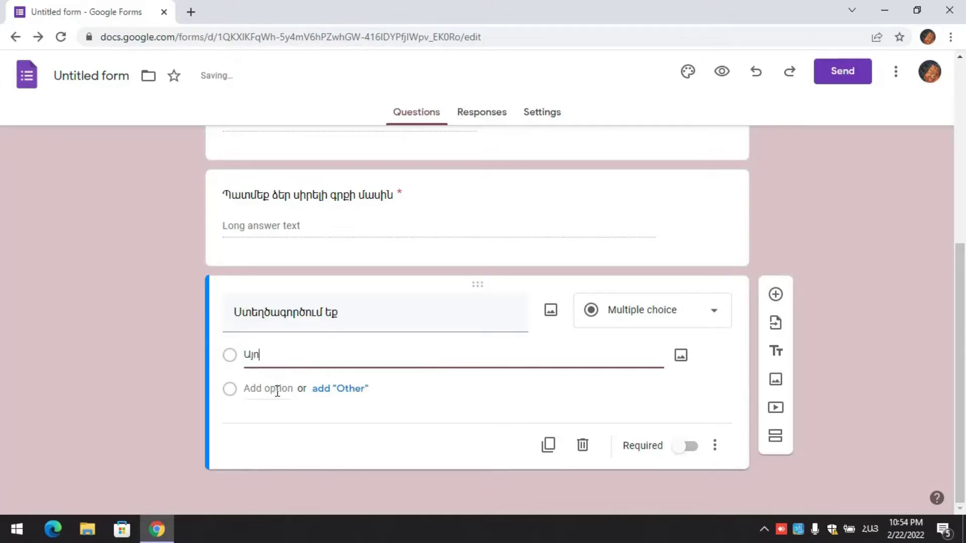
{"action": "left_click", "coordinate": [277, 389]}
{"action": "type", "text": "Ոչ"}
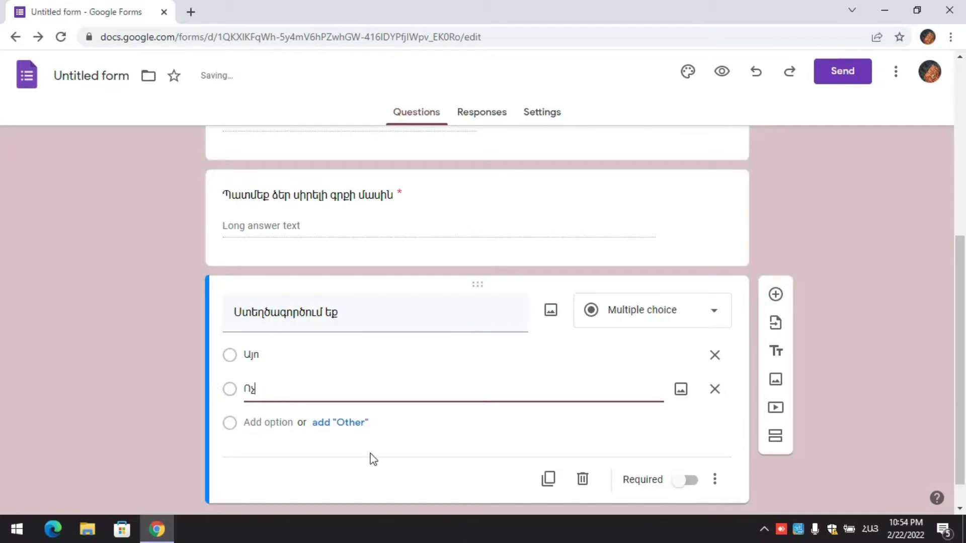
{"action": "left_click", "coordinate": [679, 489]}
{"action": "left_click", "coordinate": [678, 484]}
Add a fourth question of the File upload type and allow respondents to upload files to Drive.
{"action": "left_click", "coordinate": [773, 296]}
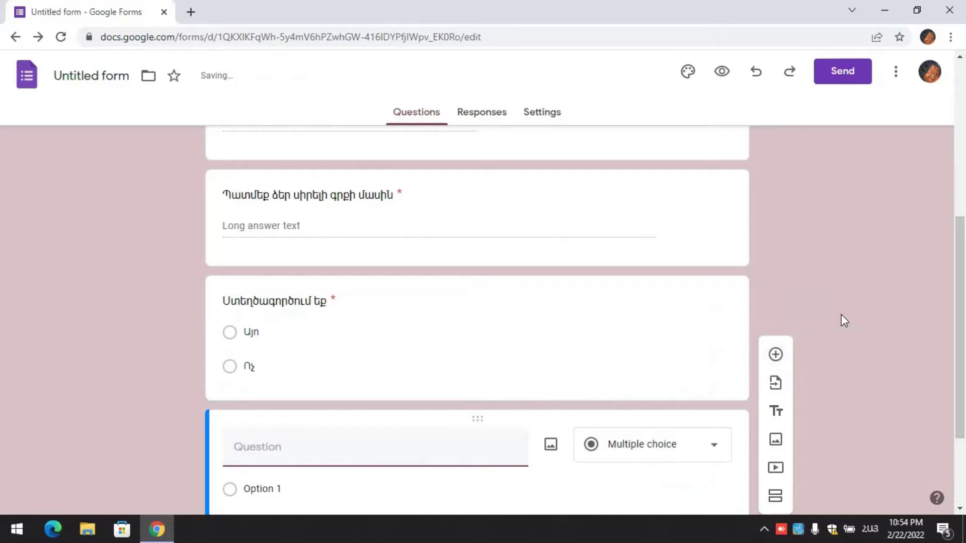
{"action": "left_click", "coordinate": [675, 308]}
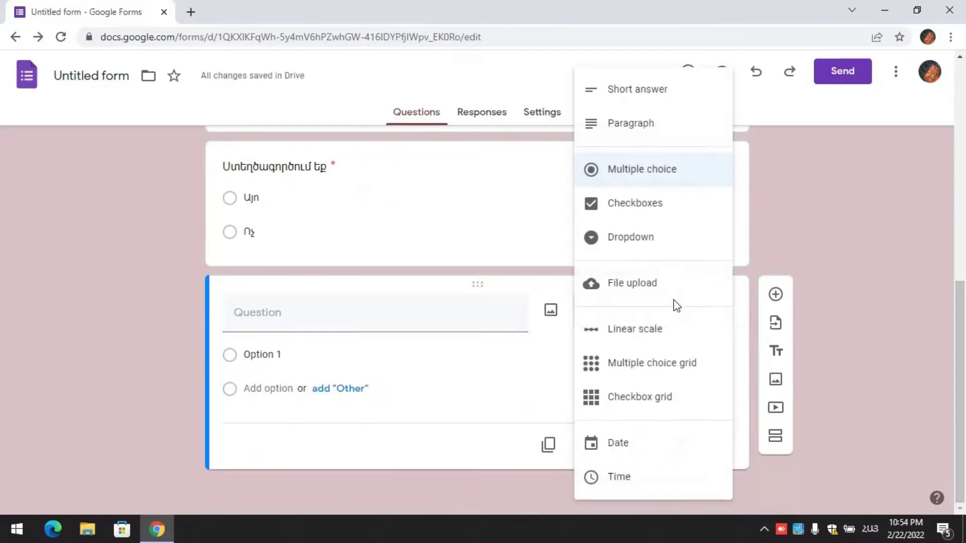
{"action": "left_click", "coordinate": [634, 287]}
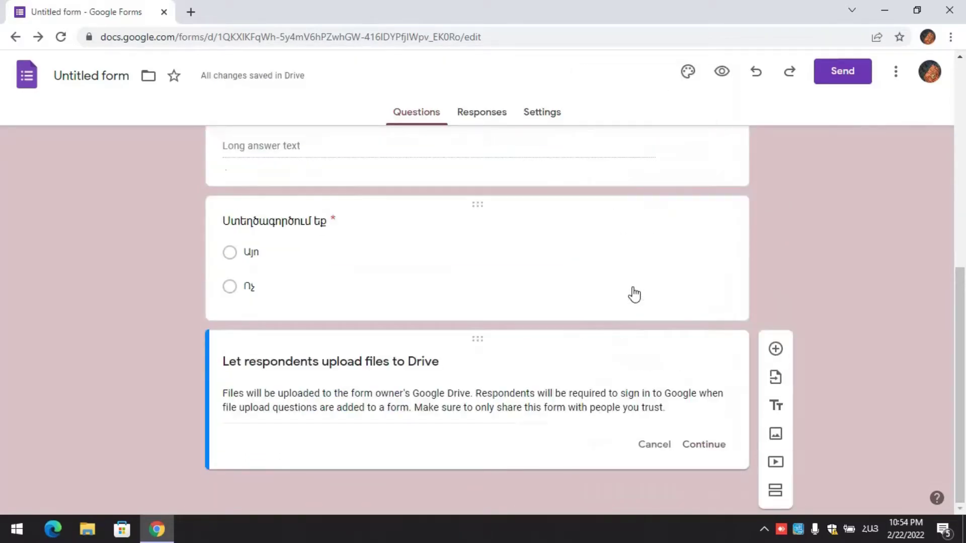
{"action": "left_click", "coordinate": [703, 446]}
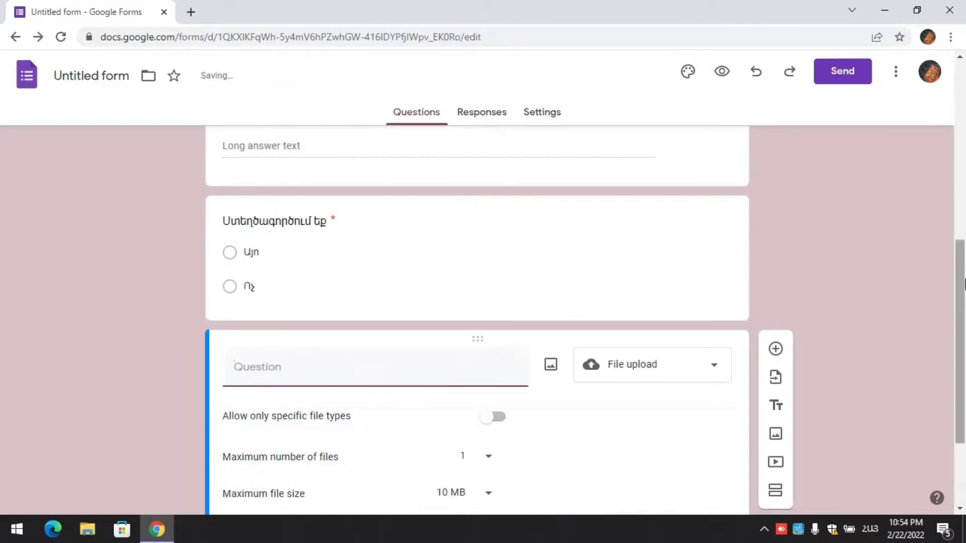
Title the file upload question "Կցեք ինչ որ մի գրքի օնլայն տարբերակ".
{"action": "type", "text": "Աւեղ"}
{"action": "key", "text": "BackSpace"}
{"action": "key", "text": "BackSpace"}
{"action": "key", "text": "BackSpace"}
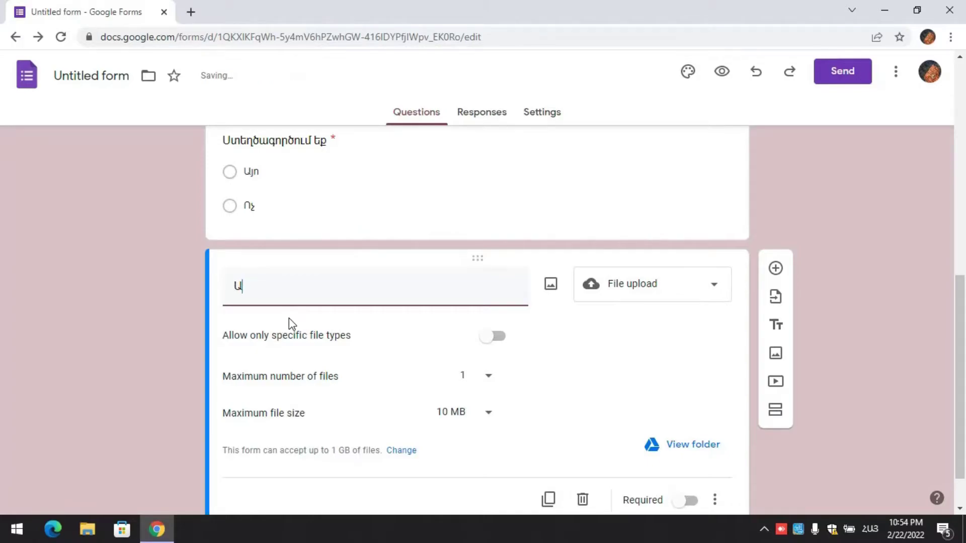
{"action": "key", "text": "BackSpace"}
{"action": "type", "text": "Քղ"}
{"action": "key", "text": "BackSpace"}
{"action": "key", "text": "BackSpace"}
{"action": "type", "text": "Կցեք ինչ որ 2"}
{"action": "key", "text": "BackSpace"}
{"action": "type", "text": "մ"}
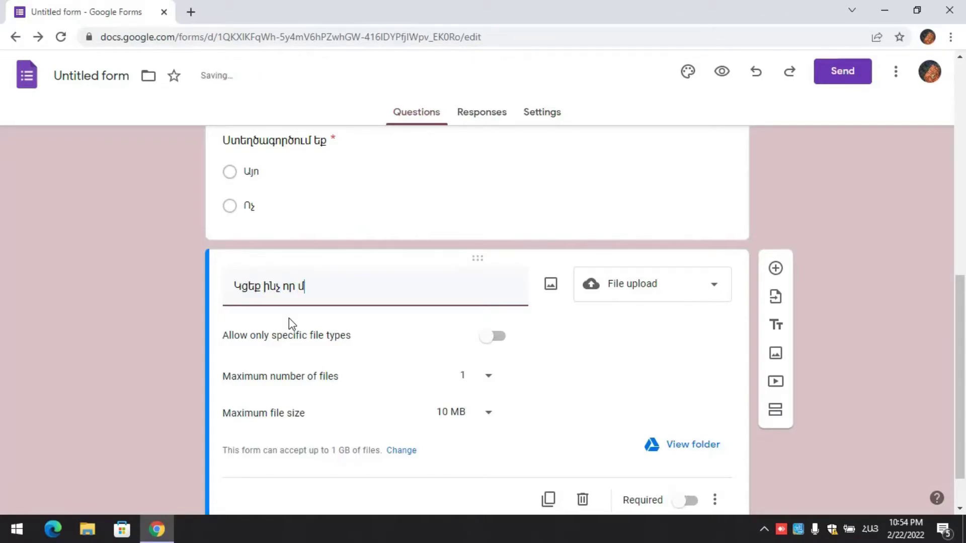
{"action": "type", "text": "ի գր"}
{"action": "type", "text": "ու"}
{"action": "key", "text": "BackSpace"}
{"action": "key", "text": "BackSpace"}
{"action": "type", "text": "օնլայն տար"}
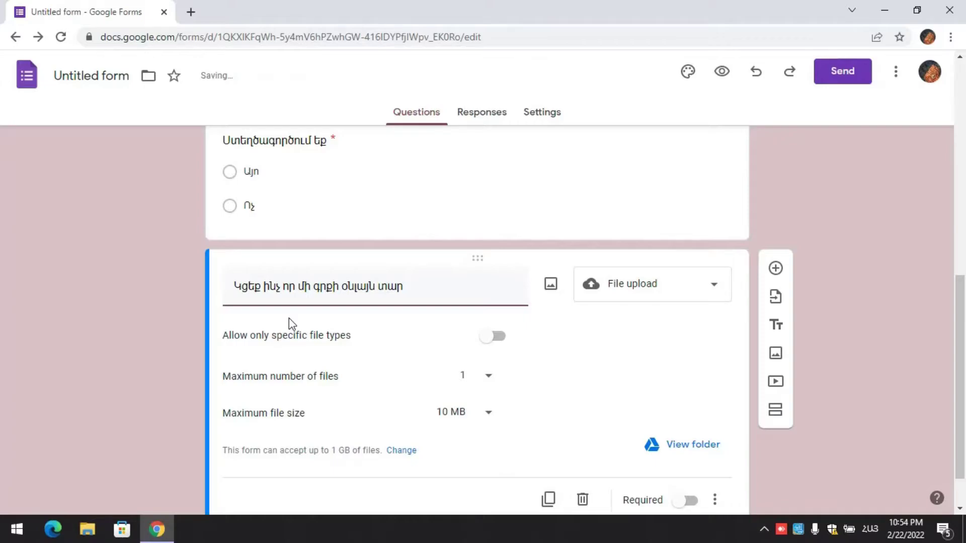
{"action": "type", "text": "բ"}
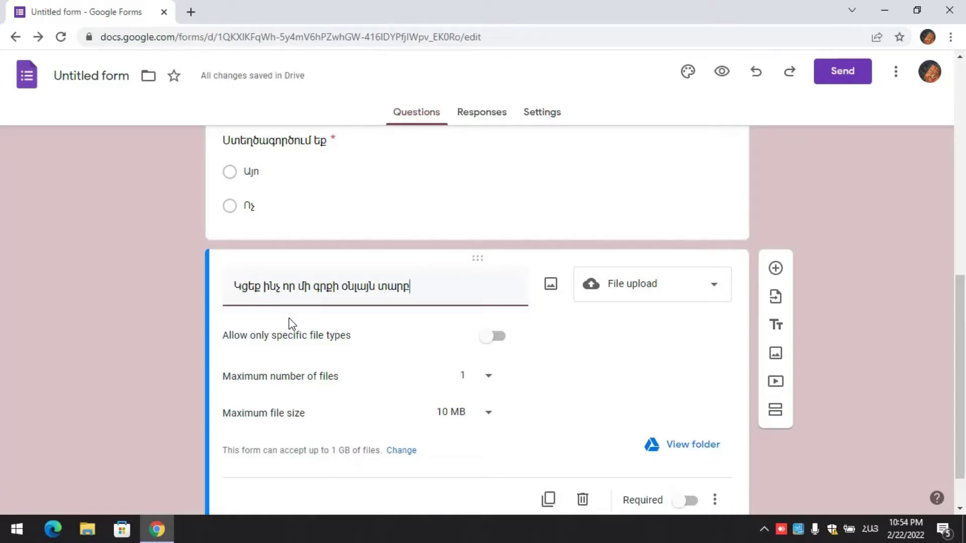
{"action": "type", "text": "երա"}
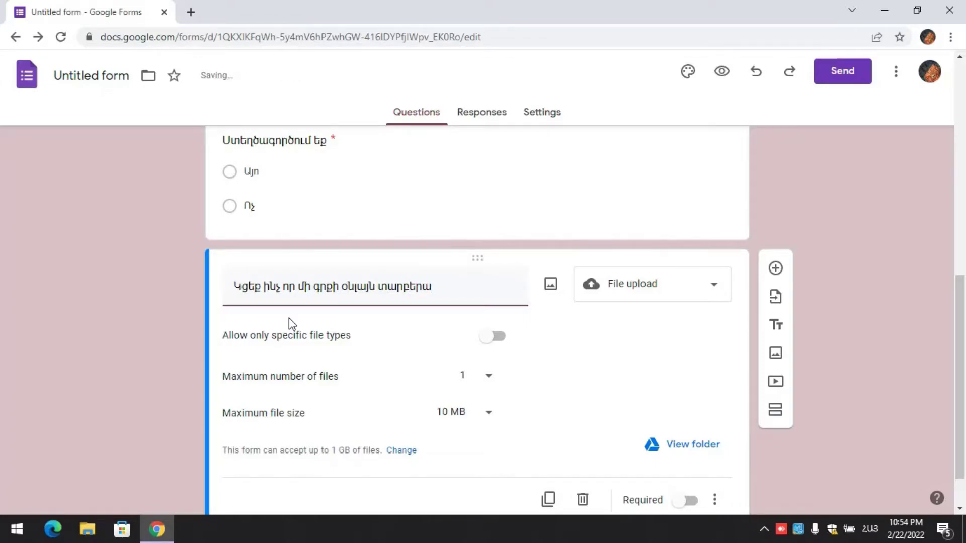
{"action": "type", "text": "կ"}
Add a fifth question below the file upload question and set its type to Date.
{"action": "scroll", "coordinate": [734, 296], "scroll_direction": "up", "scroll_amount": 6}
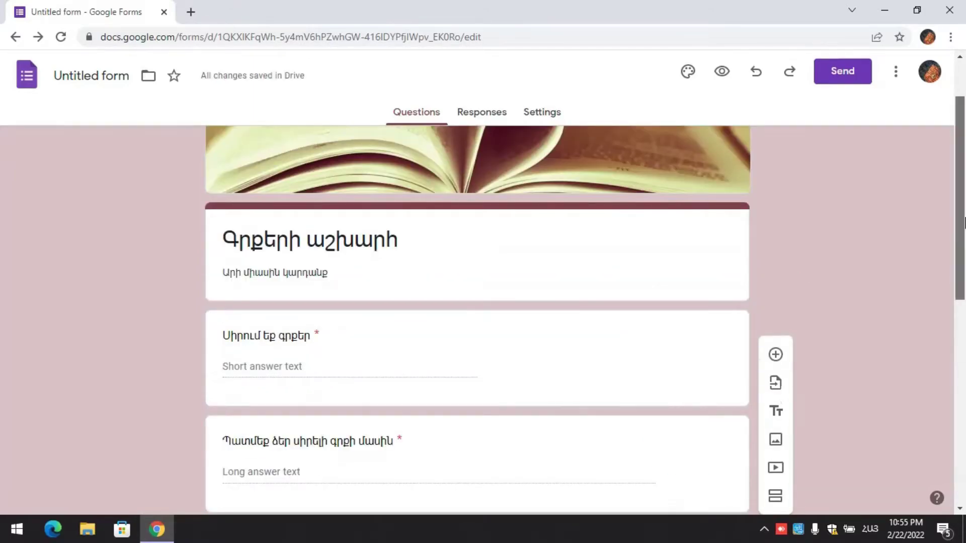
{"action": "left_click_drag", "start_coordinate": [959, 295], "coordinate": [948, 528]}
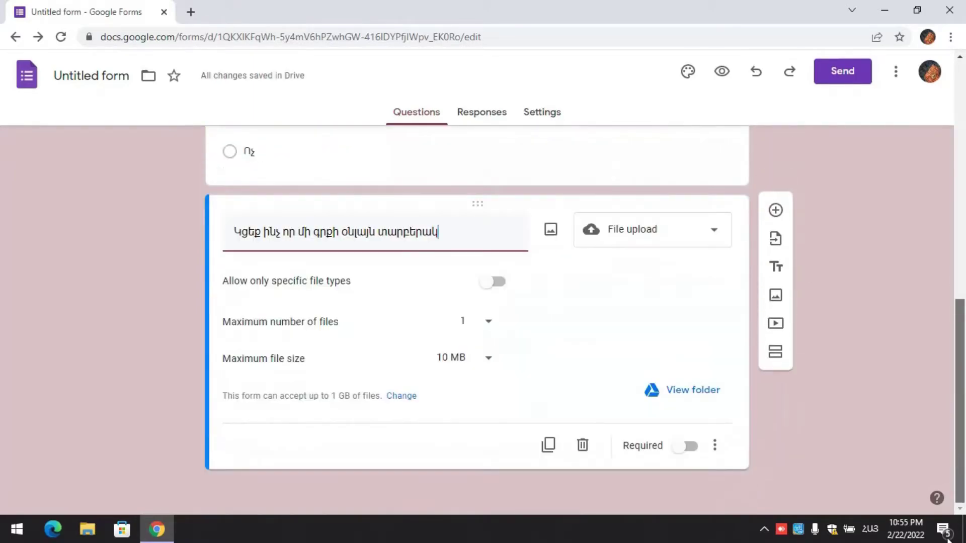
{"action": "left_click", "coordinate": [775, 214]}
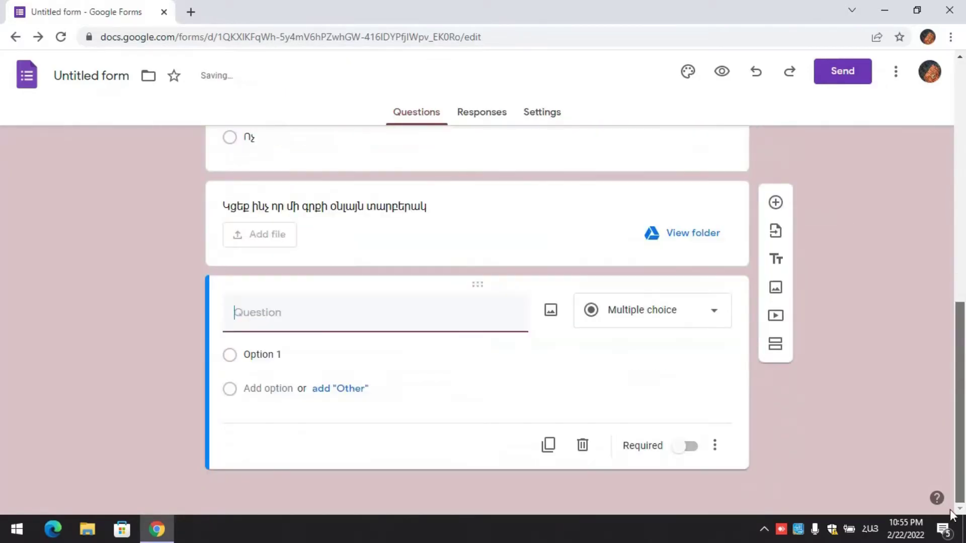
{"action": "left_click", "coordinate": [680, 325]}
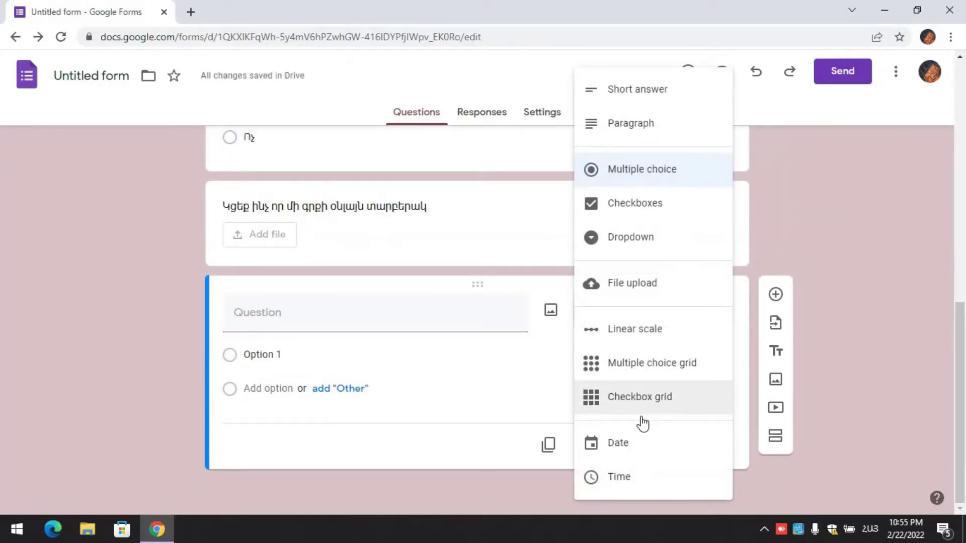
{"action": "left_click", "coordinate": [631, 447]}
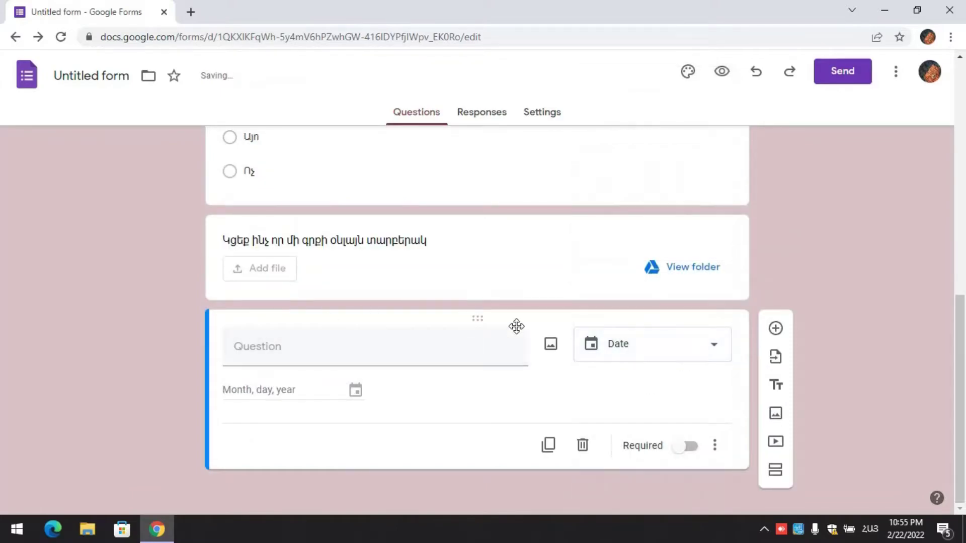
Title the date question "Քանի տարեկան եք".
{"action": "left_click", "coordinate": [384, 361]}
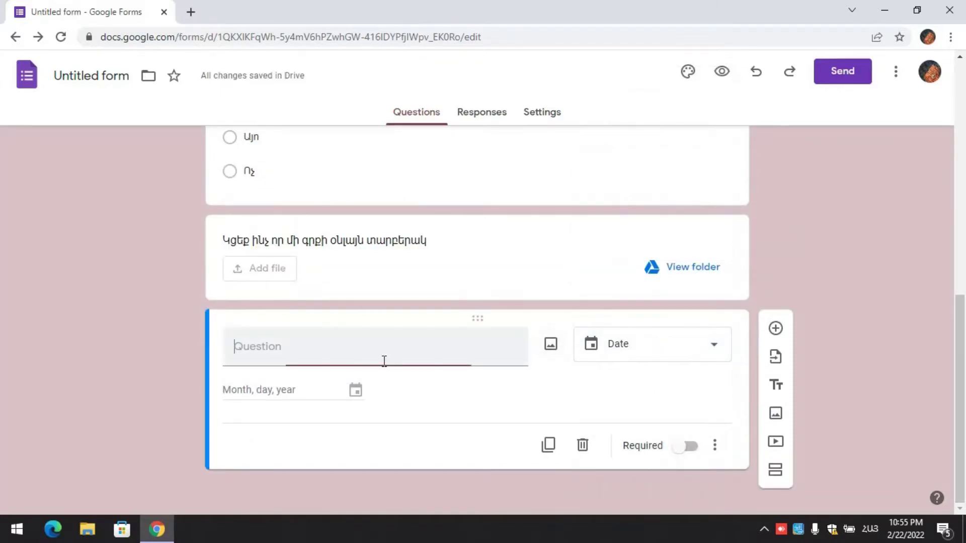
{"action": "type", "text": "Ե"}
{"action": "type", "text": "ր"}
{"action": "key", "text": "BackSpace"}
{"action": "key", "text": "BackSpace"}
{"action": "type", "text": "Քա"}
{"action": "key", "text": "BackSpace"}
{"action": "key", "text": "BackSpace"}
{"action": "type", "text": "Քանի կտարե"}
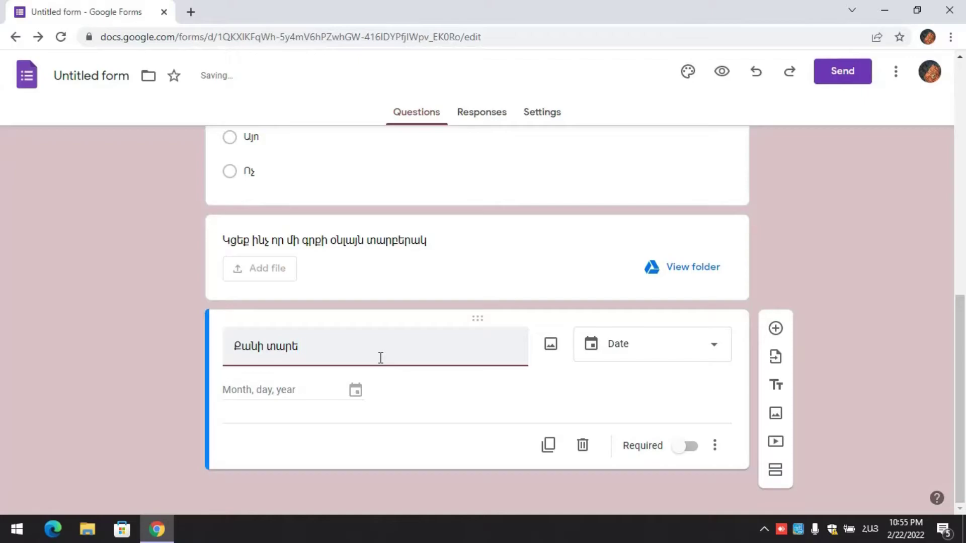
{"action": "key", "text": "BackSpace"}
{"action": "key", "text": "BackSpace"}
{"action": "type", "text": "կան եք"}
{"action": "key", "text": "BackSpace"}
{"action": "key", "text": "BackSpace"}
{"action": "type", "text": "ք"}
Add a sixth question below the date question and set its type to Time.
{"action": "left_click", "coordinate": [775, 329]}
{"action": "left_click_drag", "start_coordinate": [949, 397], "coordinate": [942, 449]}
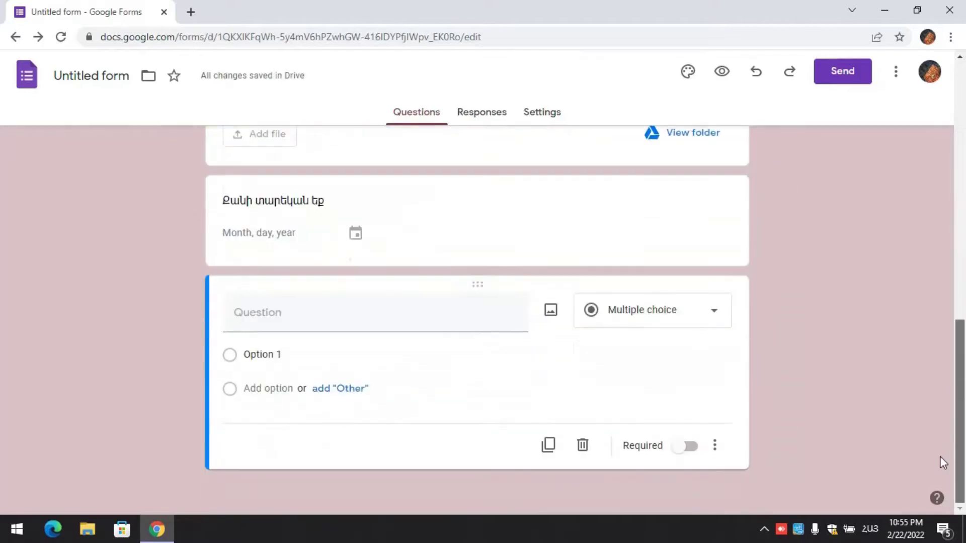
{"action": "left_click", "coordinate": [680, 313]}
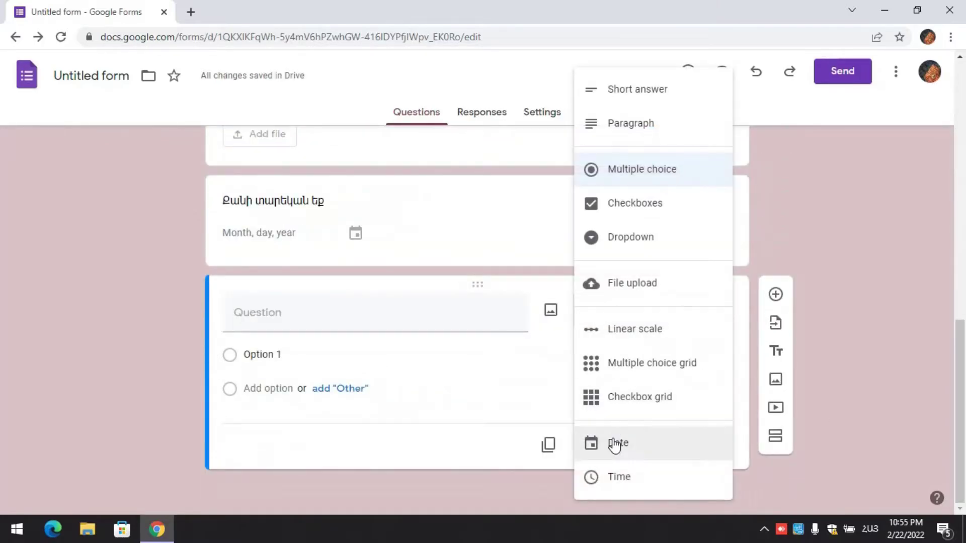
{"action": "left_click", "coordinate": [617, 477]}
Title the time question "Հարմար ժամ վեբինարի համար" and make it required.
{"action": "left_click", "coordinate": [390, 354]}
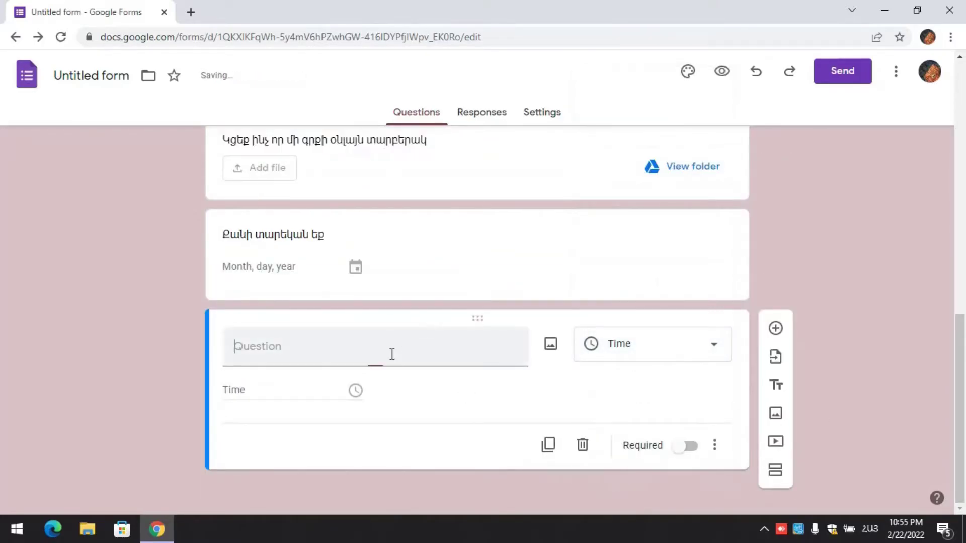
{"action": "left_click", "coordinate": [240, 397]}
{"action": "left_click", "coordinate": [289, 356]}
{"action": "type", "text": "Ը"}
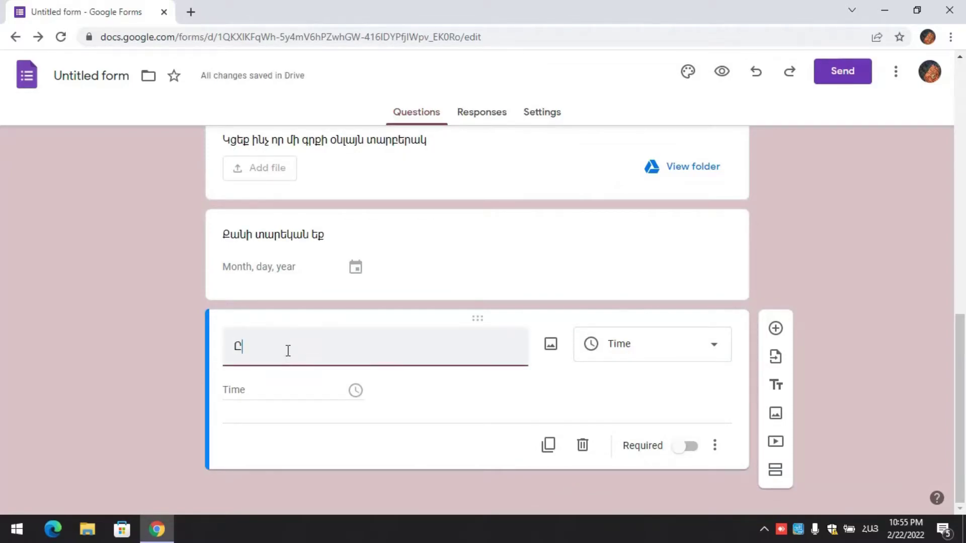
{"action": "key", "text": "BackSpace"}
{"action": "type", "text": "Յարմար ժա"}
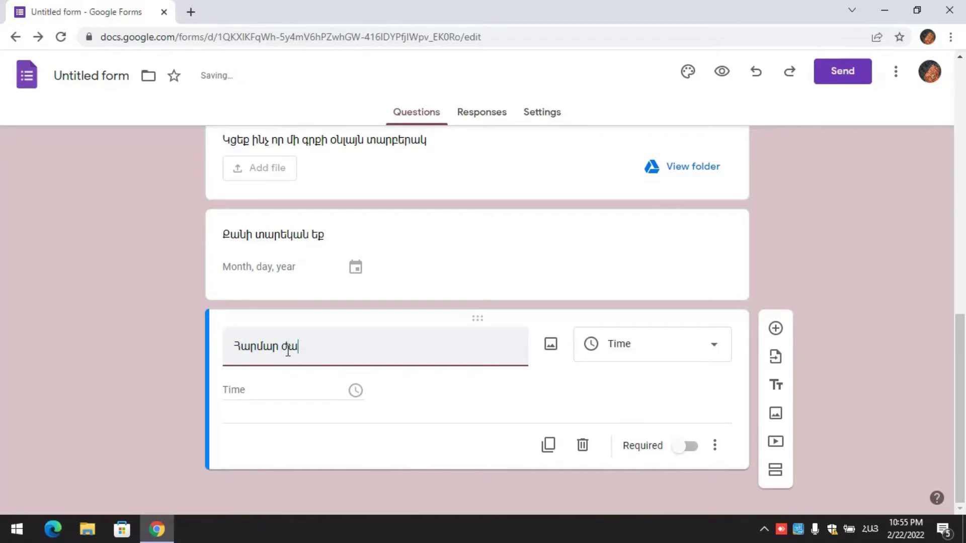
{"action": "type", "text": "մ վեբինարի համար"}
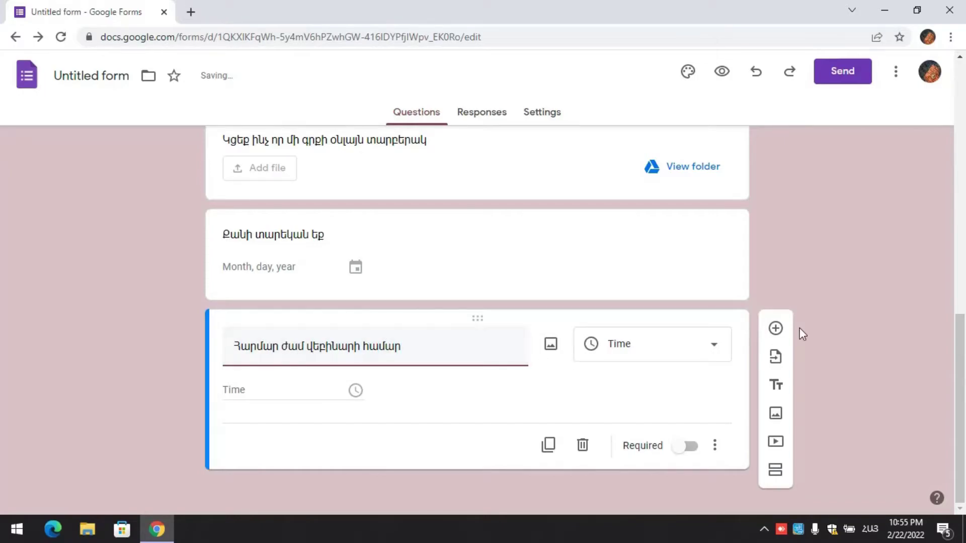
{"action": "left_click", "coordinate": [684, 445]}
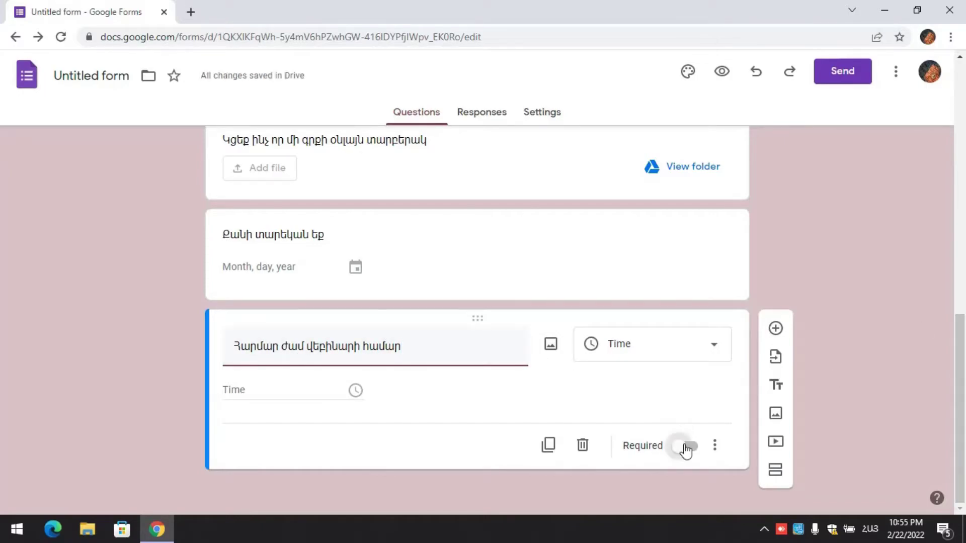
Add a second section to the form after the time question.
{"action": "left_click", "coordinate": [776, 469]}
{"action": "left_click_drag", "start_coordinate": [963, 371], "coordinate": [963, 427]}
{"action": "left_click", "coordinate": [312, 440]}
{"action": "left_click", "coordinate": [341, 404]}
{"action": "left_click", "coordinate": [438, 397]}
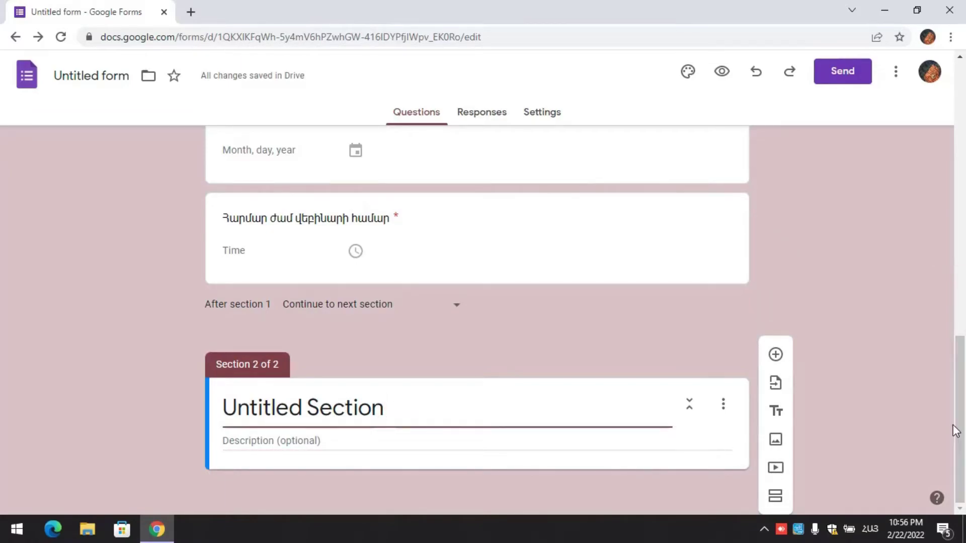
{"action": "scroll", "coordinate": [886, 402], "scroll_direction": "up", "scroll_amount": 4}
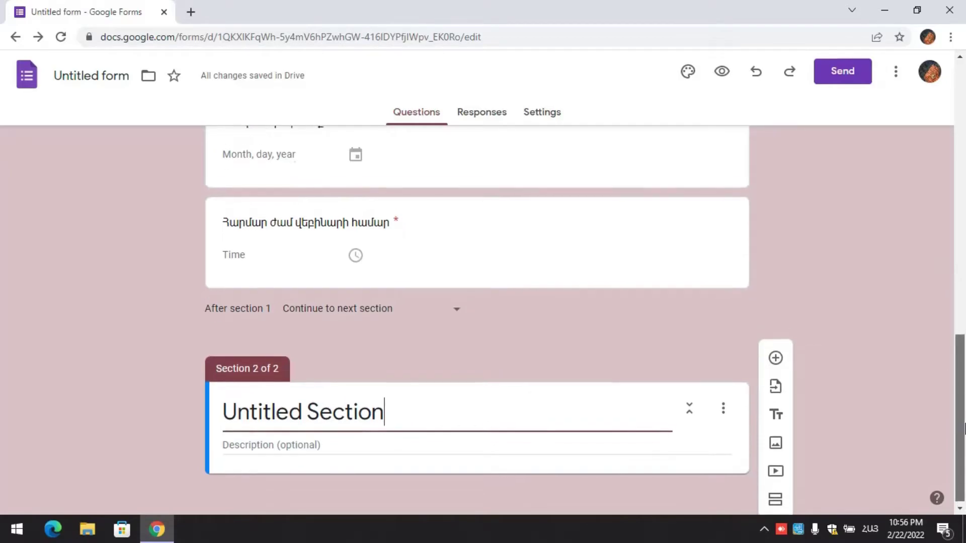
{"action": "scroll", "coordinate": [931, 494], "scroll_direction": "down", "scroll_amount": 4}
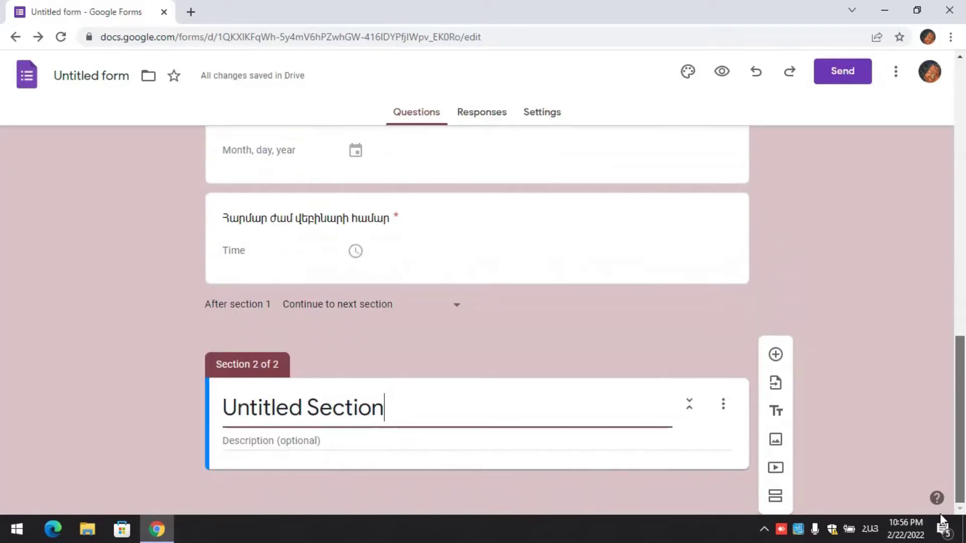
Start adding a video to the second section and search YouTube for "armenian youtubers" with the English keyboard layout.
{"action": "left_click", "coordinate": [766, 473]}
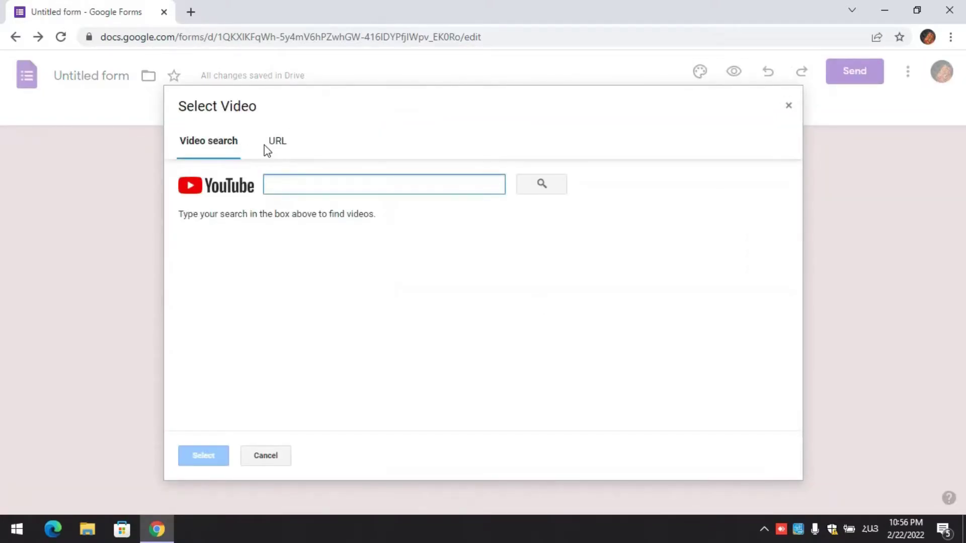
{"action": "left_click", "coordinate": [280, 147]}
{"action": "left_click", "coordinate": [192, 148]}
{"action": "left_click", "coordinate": [870, 529]}
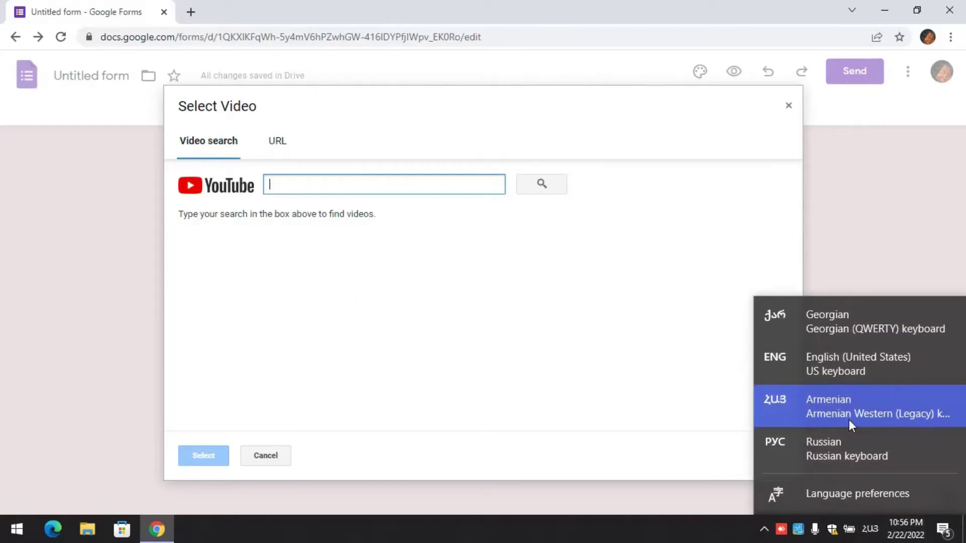
{"action": "left_click", "coordinate": [830, 354]}
{"action": "type", "text": "arm"}
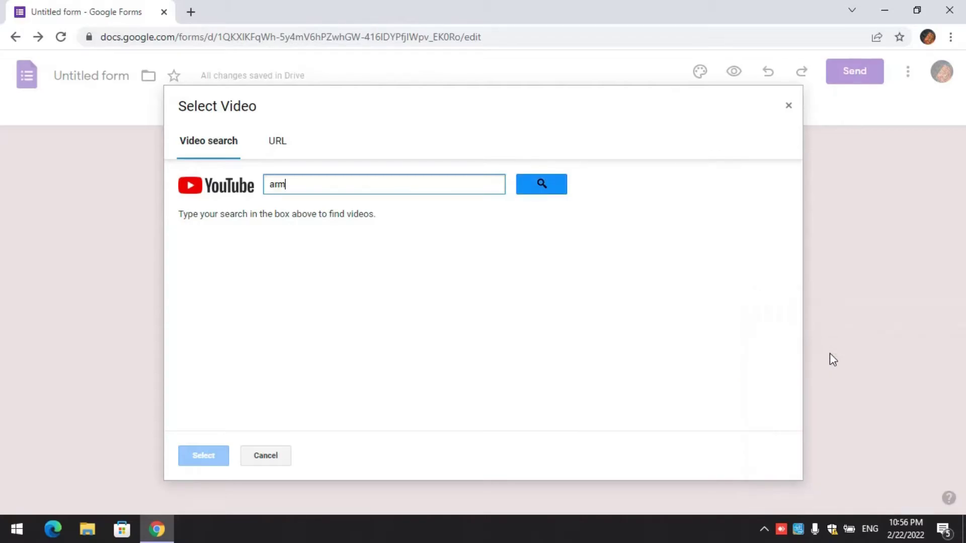
{"action": "type", "text": "enian youtubers"}
{"action": "key", "text": "Return"}
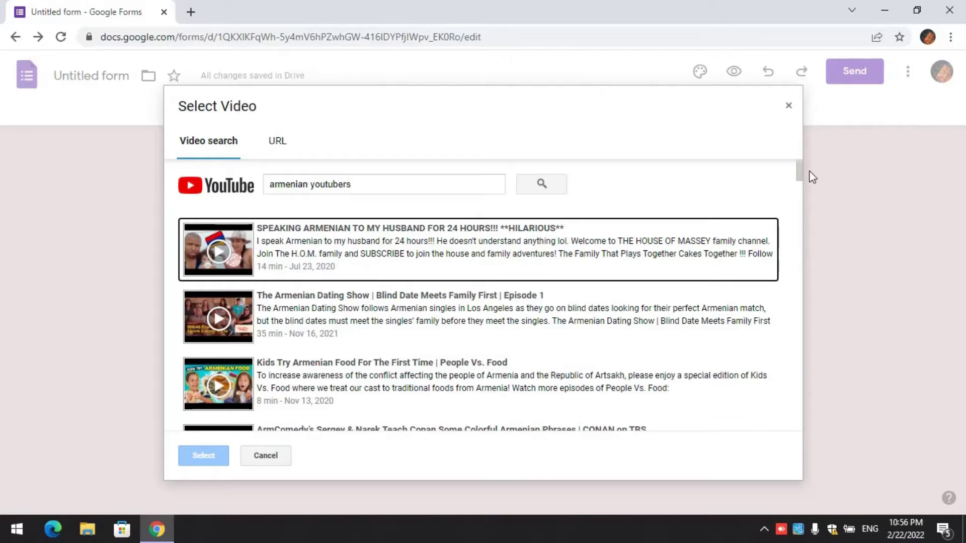
Insert the video "Ինչպե՞ս օգտվել Trello-ից" from the search results into the second section.
{"action": "left_click_drag", "start_coordinate": [799, 171], "coordinate": [798, 189]}
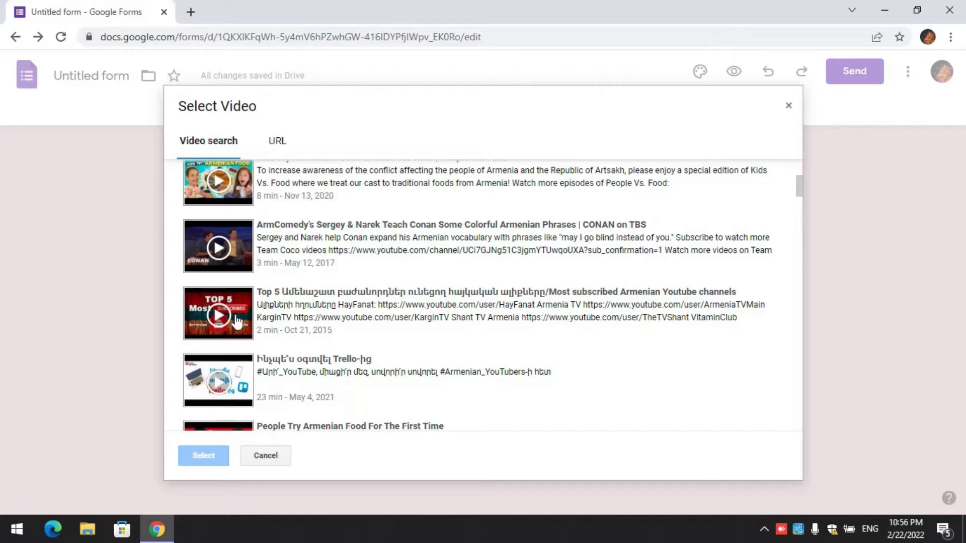
{"action": "left_click", "coordinate": [214, 393]}
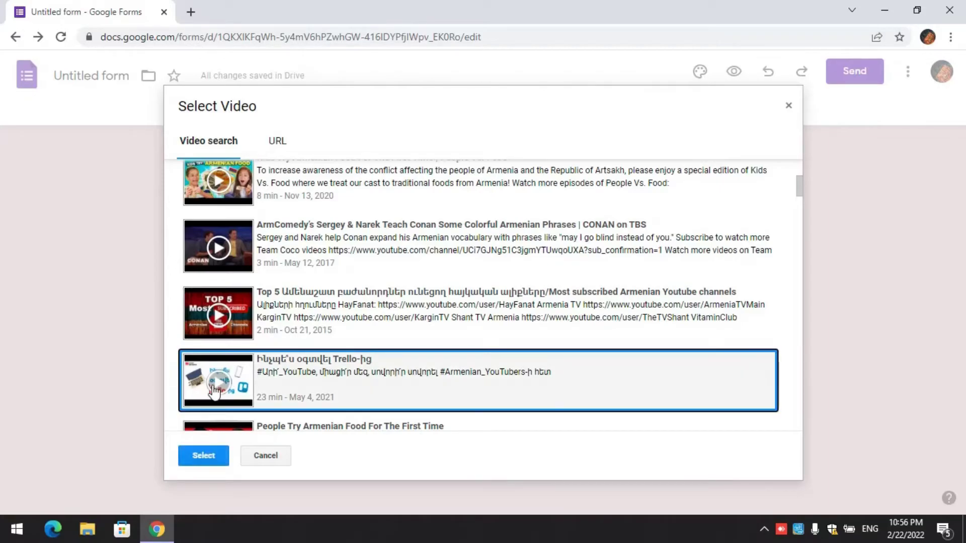
{"action": "left_click", "coordinate": [205, 456]}
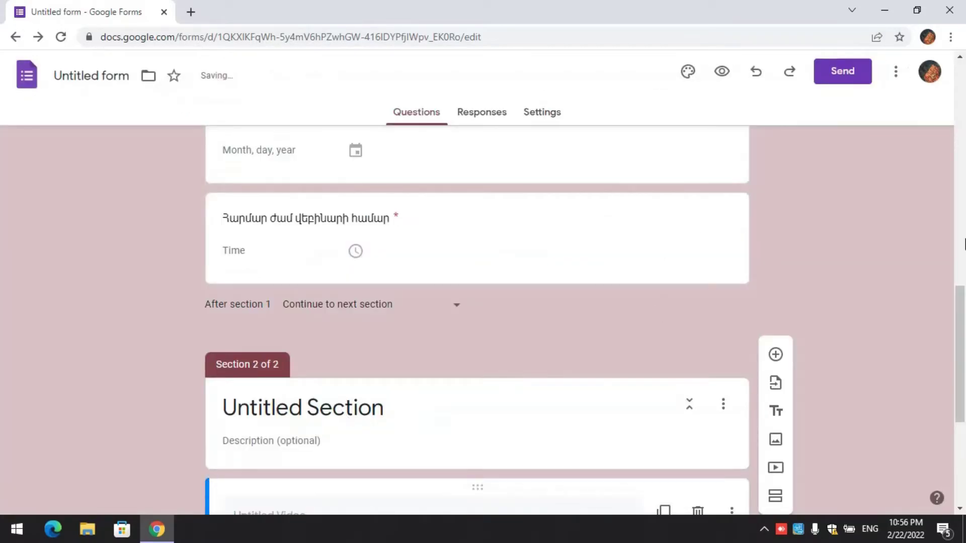
Title the video in the second section "Դիտեք տեսահոլովակը" using the Armenian keyboard layout.
{"action": "left_click_drag", "start_coordinate": [962, 377], "coordinate": [963, 401]}
{"action": "left_click", "coordinate": [870, 528]}
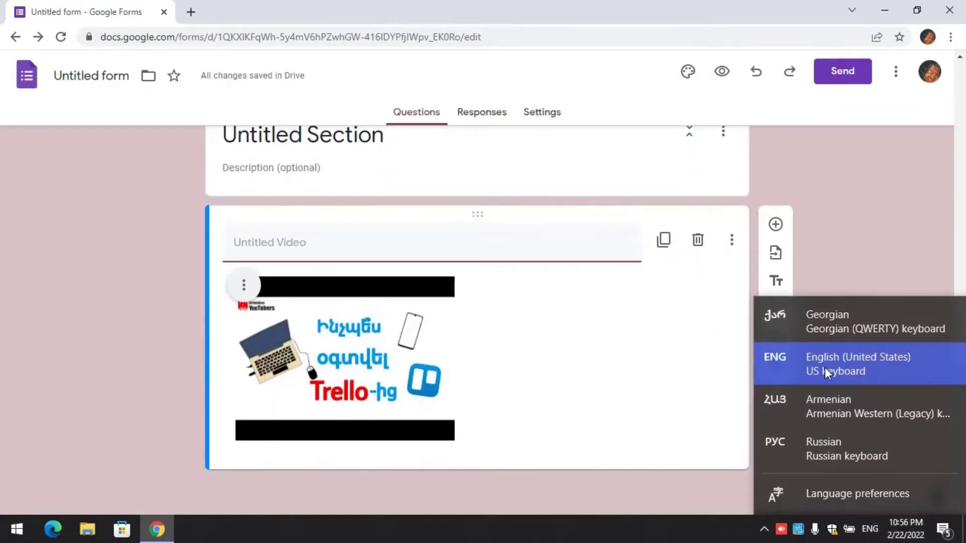
{"action": "left_click", "coordinate": [816, 405]}
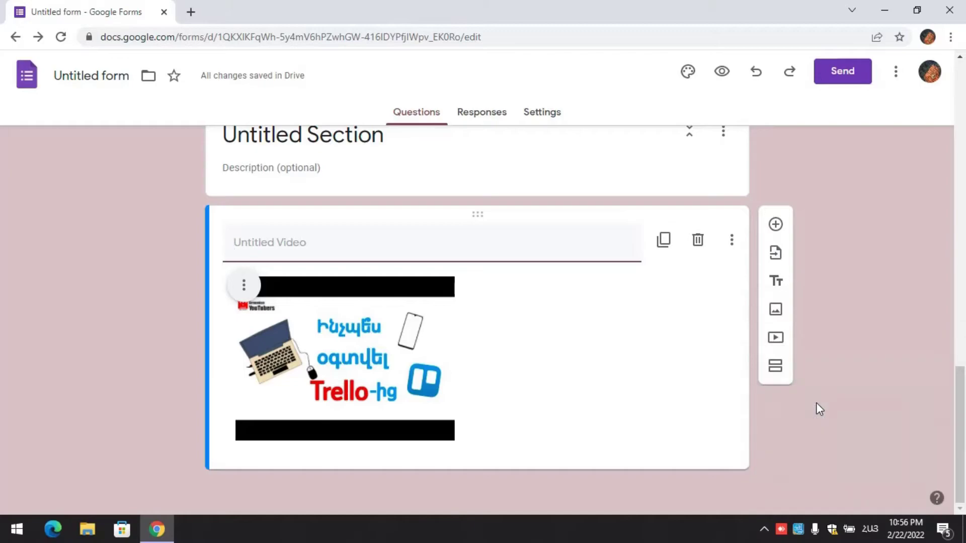
{"action": "type", "text": "Դի"}
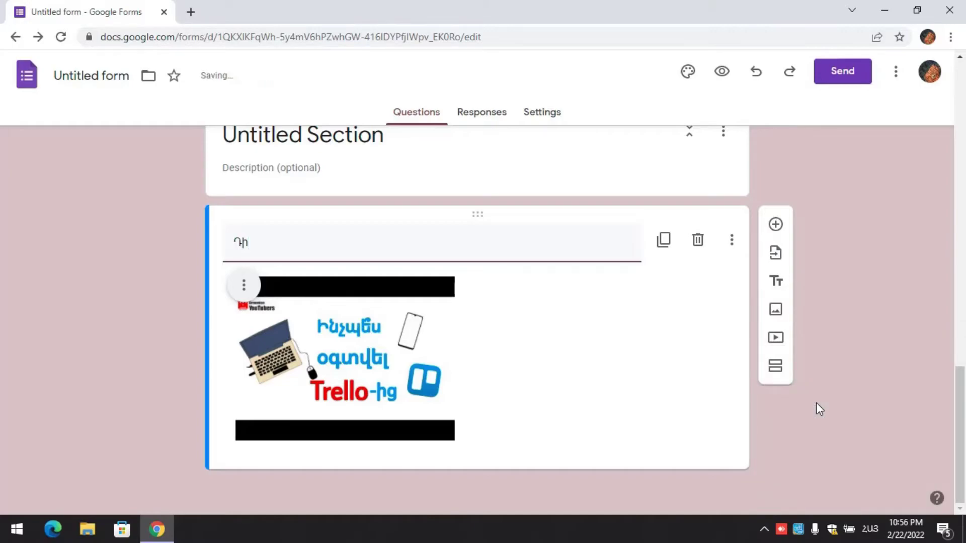
{"action": "type", "text": "տե"}
{"action": "type", "text": "լ"}
{"action": "type", "text": " տեսահո"}
{"action": "type", "text": "լո"}
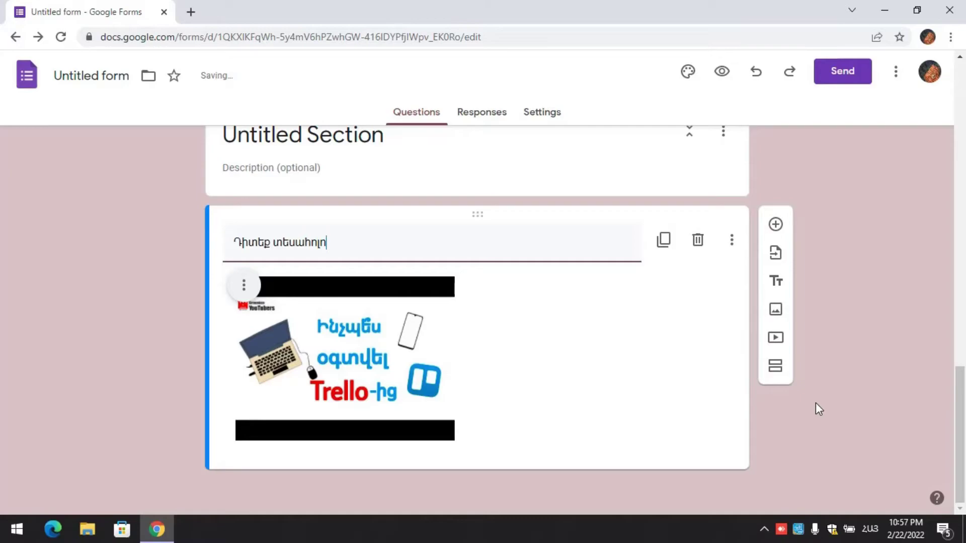
{"action": "type", "text": "վակը"}
{"action": "key", "text": "BackSpace"}
{"action": "key", "text": "BackSpace"}
{"action": "key", "text": "BackSpace"}
{"action": "type", "text": "ա"}
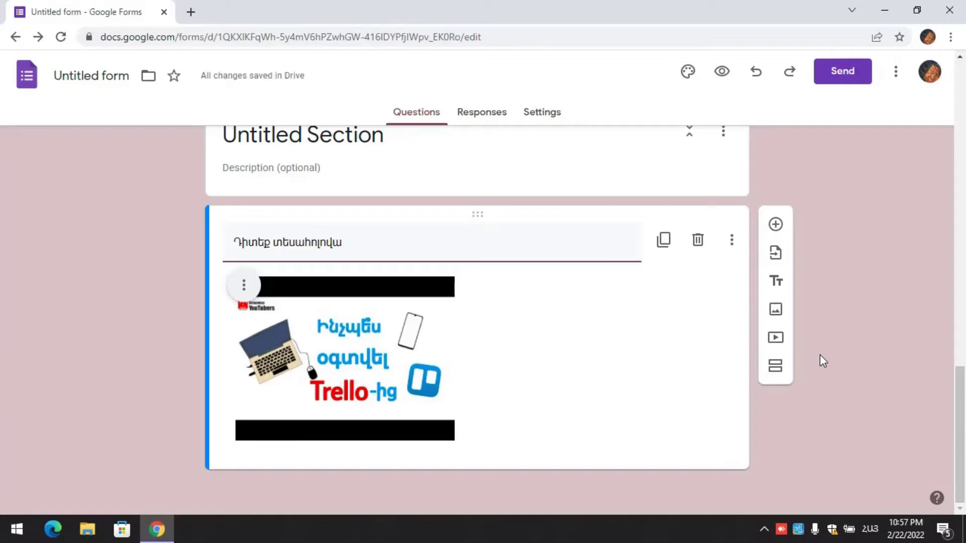
{"action": "type", "text": "կը"}
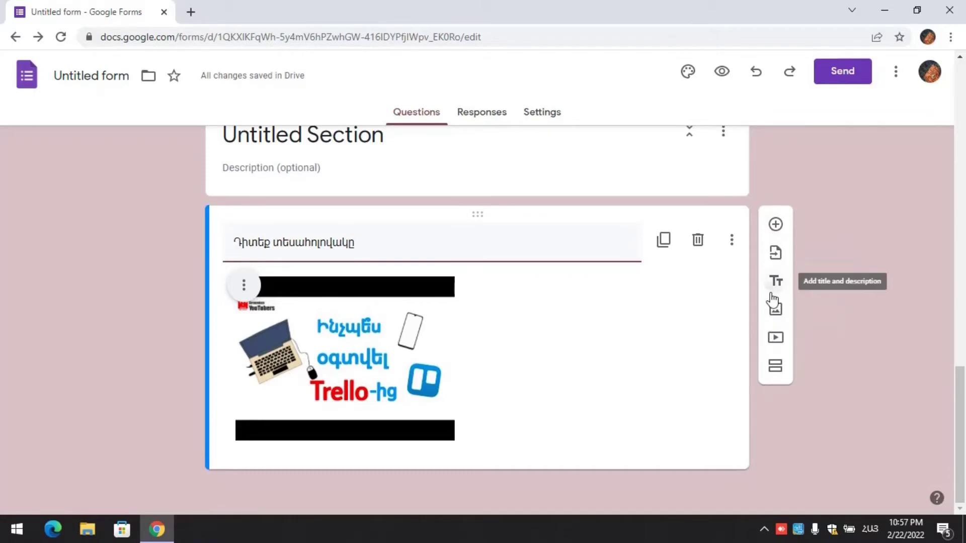
Add a title and description block below the video and title it "Շնորհակալություն".
{"action": "left_click", "coordinate": [773, 297]}
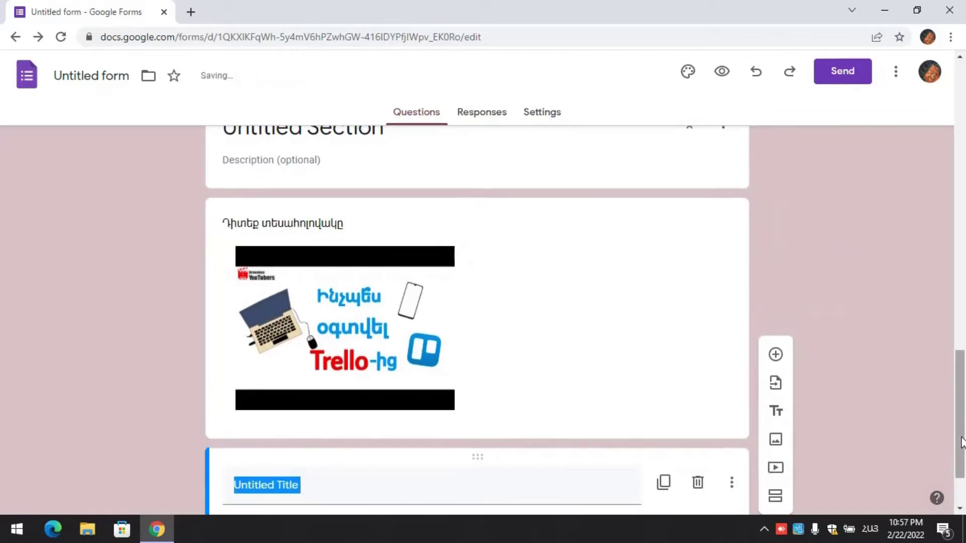
{"action": "left_click_drag", "start_coordinate": [962, 442], "coordinate": [956, 498]}
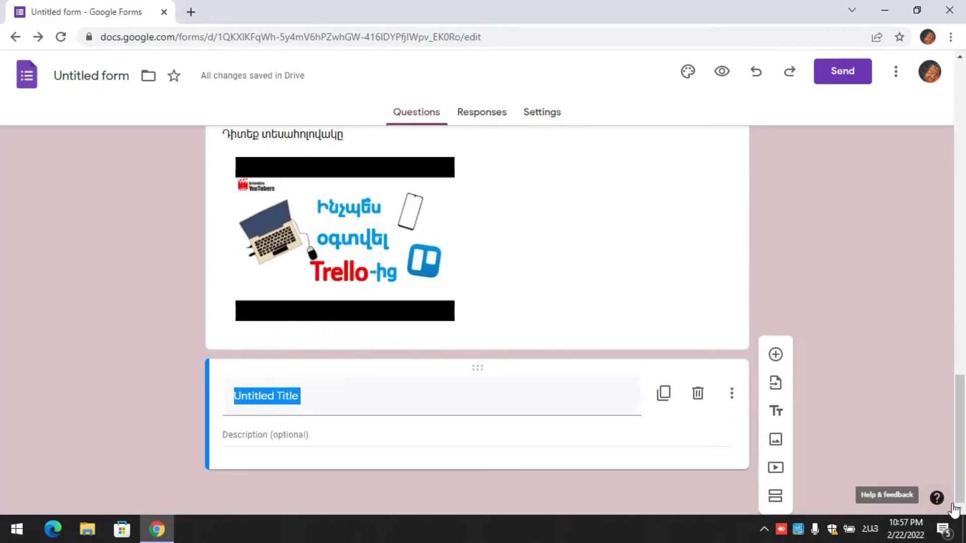
{"action": "left_click", "coordinate": [496, 396]}
{"action": "key", "text": "BackSpace"}
{"action": "key", "text": "BackSpace"}
{"action": "key", "text": "BackSpace"}
{"action": "key", "text": "BackSpace"}
{"action": "key", "text": "BackSpace"}
{"action": "key", "text": "BackSpace"}
{"action": "key", "text": "BackSpace"}
{"action": "key", "text": "BackSpace"}
{"action": "key", "text": "BackSpace"}
{"action": "key", "text": "BackSpace"}
{"action": "key", "text": "BackSpace"}
{"action": "key", "text": "BackSpace"}
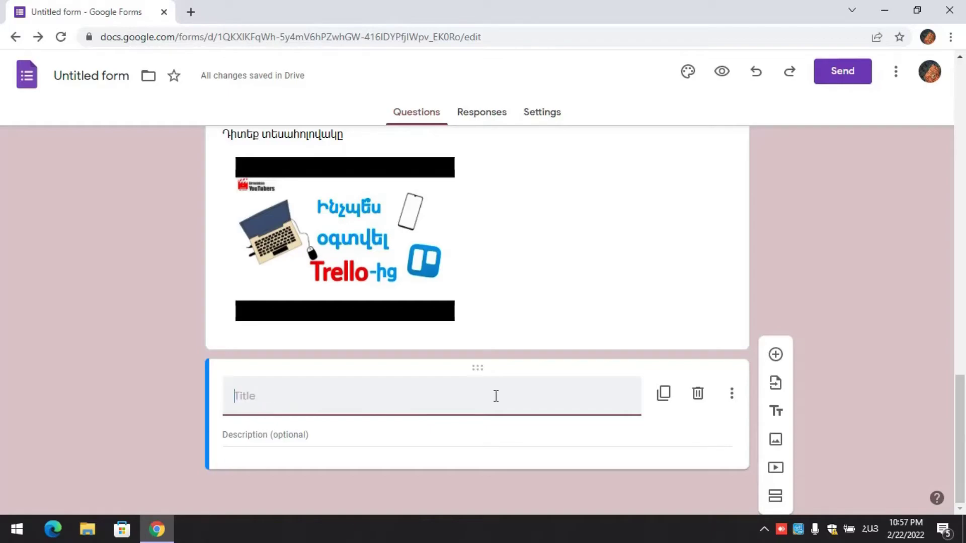
{"action": "type", "text": "Շնորհա"}
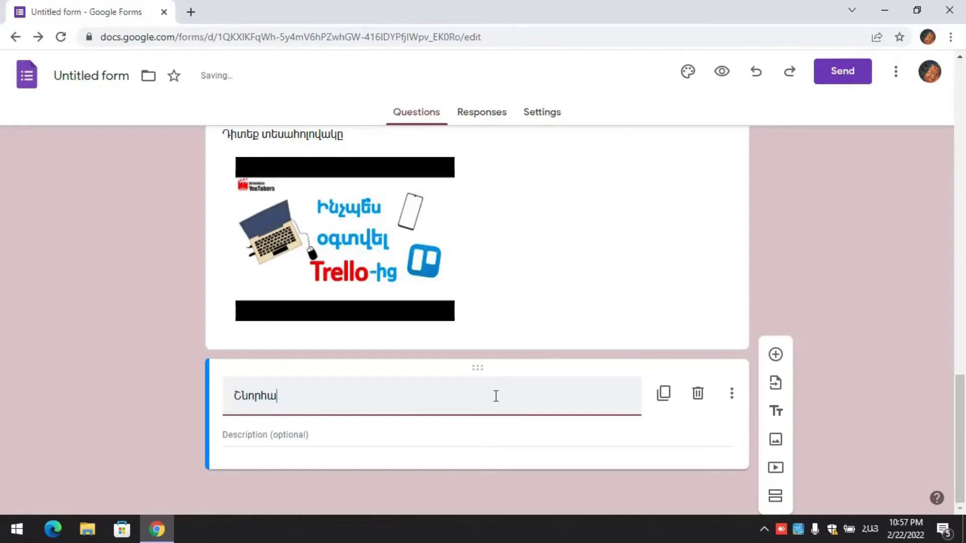
{"action": "type", "text": "կալություն"}
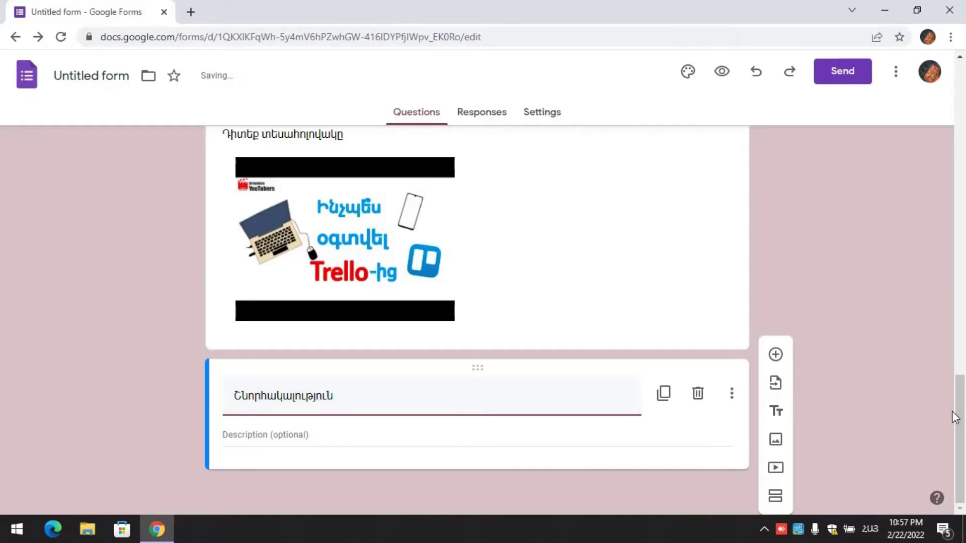
Examine the form's email and link sending options and the dialog for adding collaborators as editors.
{"action": "scroll", "coordinate": [908, 249], "scroll_direction": "up", "scroll_amount": 7}
{"action": "left_click", "coordinate": [849, 80]}
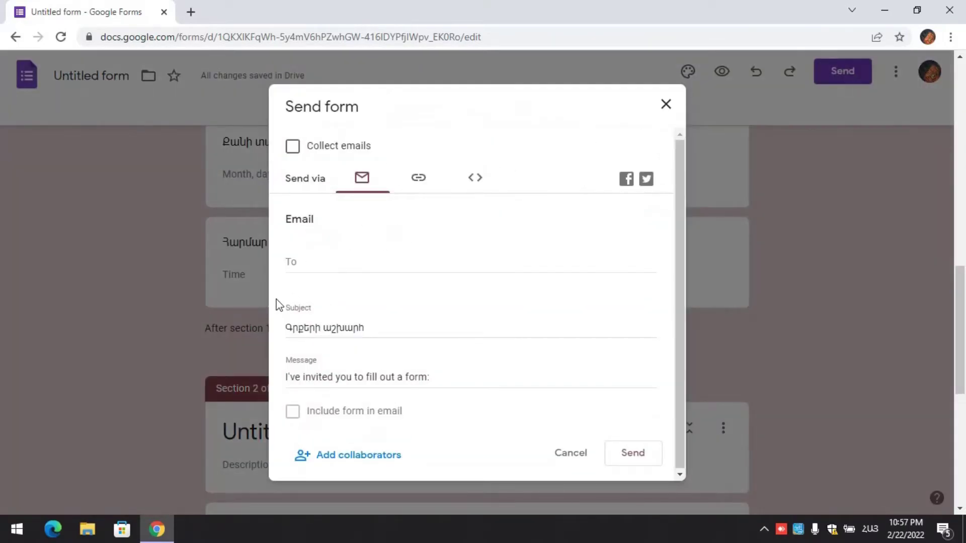
{"action": "left_click", "coordinate": [424, 181]}
{"action": "left_click", "coordinate": [354, 180]}
{"action": "left_click", "coordinate": [377, 462]}
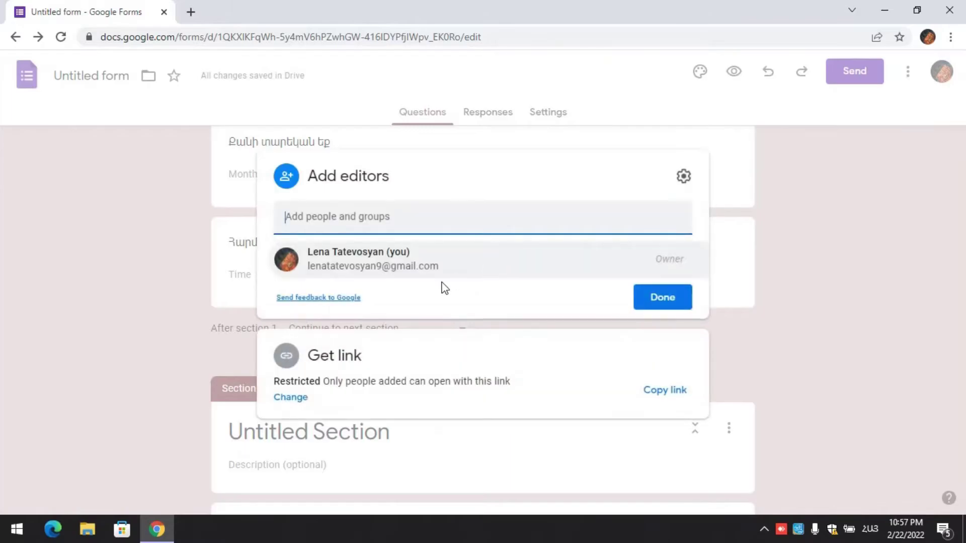
{"action": "left_click", "coordinate": [517, 209]}
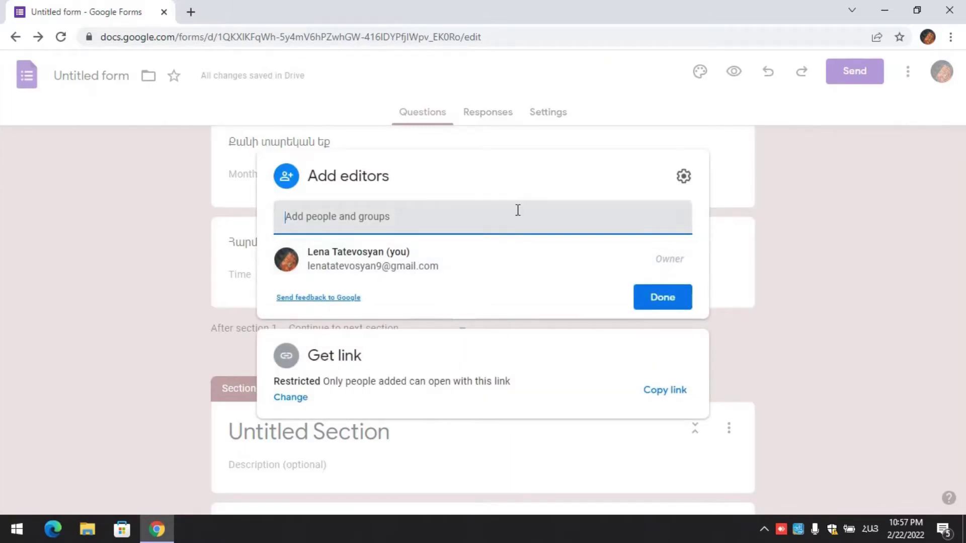
{"action": "left_click", "coordinate": [795, 203]}
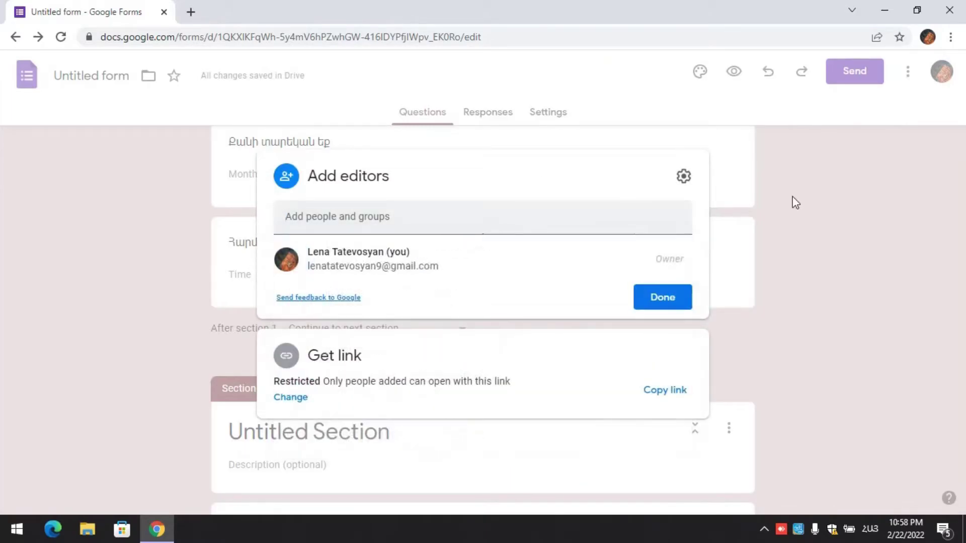
{"action": "left_click", "coordinate": [795, 202]}
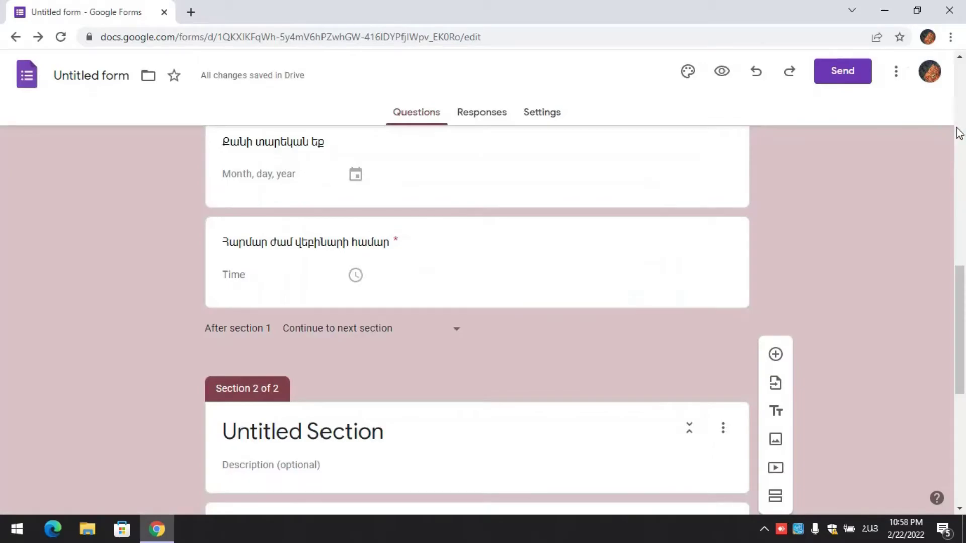
Copy the form's response link from the sending options without shortening the URL.
{"action": "left_click", "coordinate": [843, 70]}
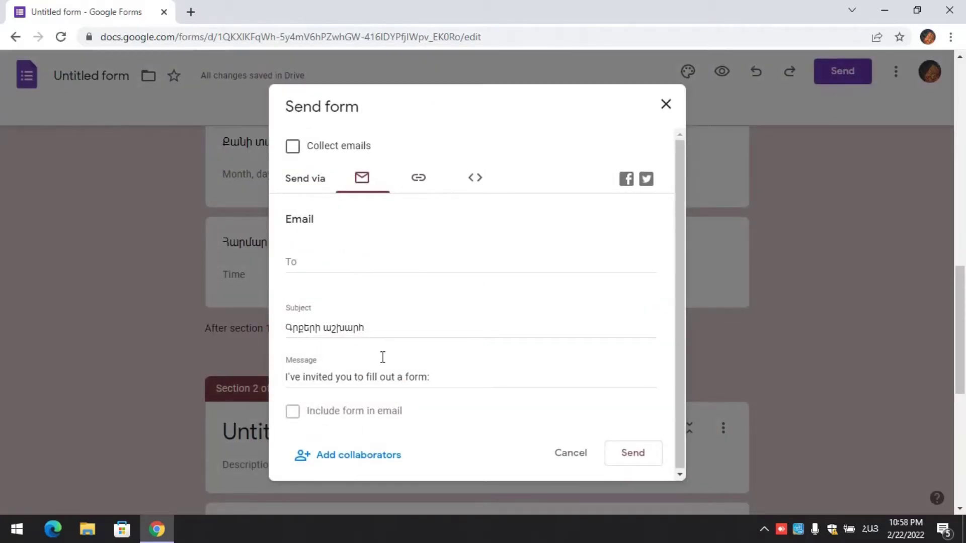
{"action": "left_click", "coordinate": [423, 179]}
{"action": "left_click", "coordinate": [362, 183]}
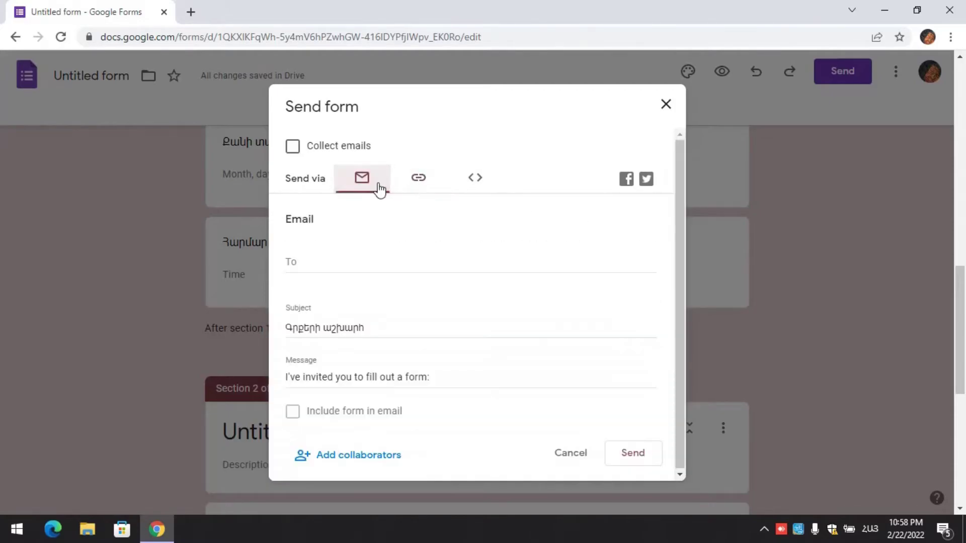
{"action": "left_click", "coordinate": [400, 187]}
{"action": "left_click", "coordinate": [524, 255]}
{"action": "left_click", "coordinate": [648, 292]}
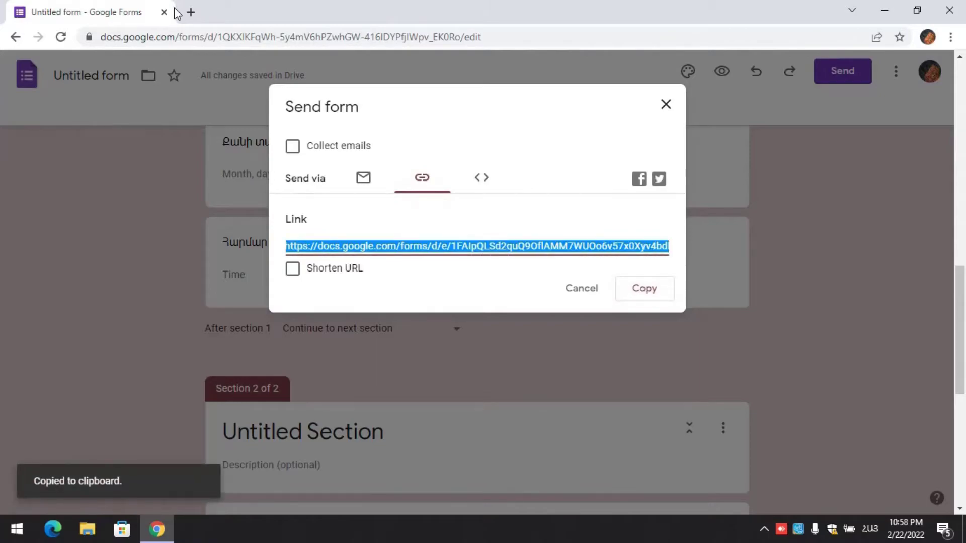
Open the copied form link in a new browser tab.
{"action": "left_click", "coordinate": [193, 12]}
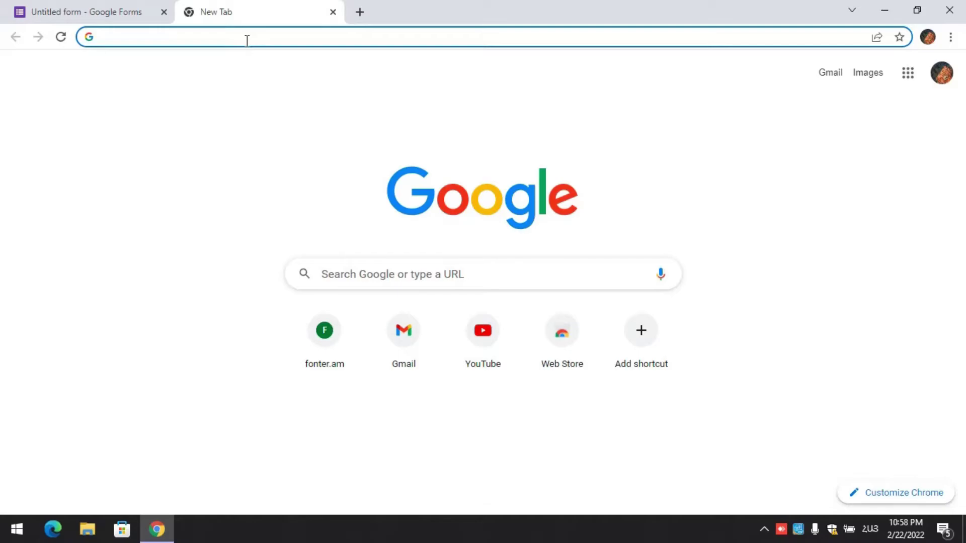
{"action": "right_click", "coordinate": [247, 40]}
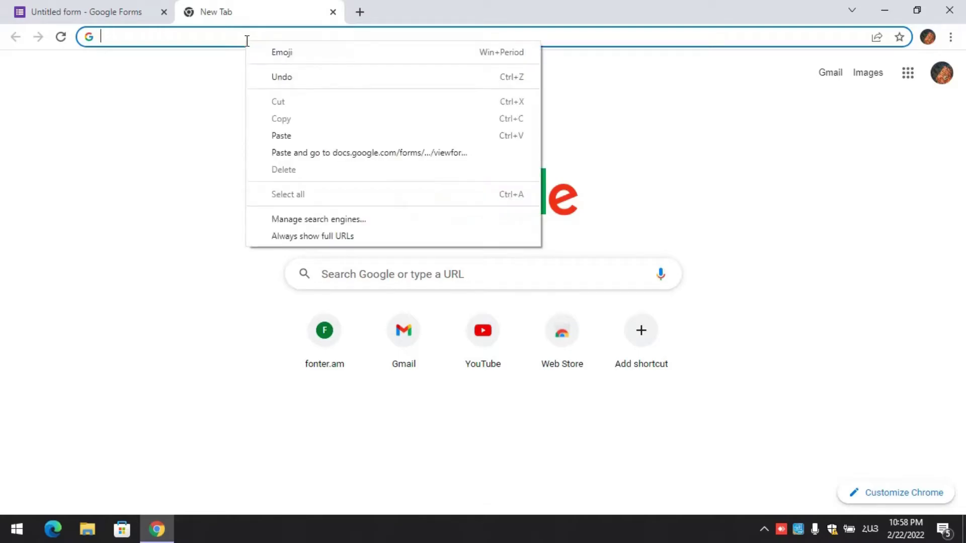
{"action": "left_click", "coordinate": [294, 136]}
{"action": "key", "text": "Return"}
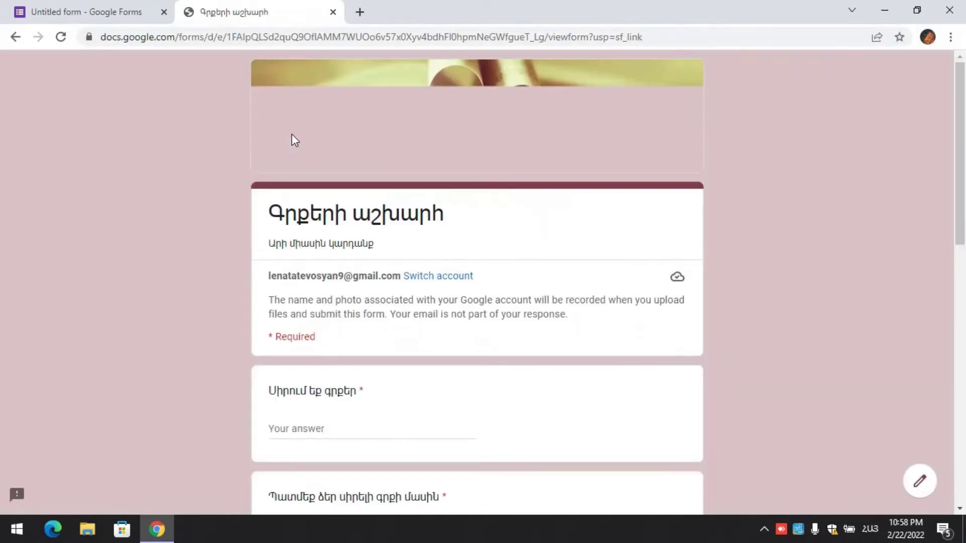
Answer "այո" to the question "Սիրում եք գրքեր" and choose "Այո" for "Ստեղծագործում եք".
{"action": "scroll", "coordinate": [961, 198], "scroll_direction": "down", "scroll_amount": 2}
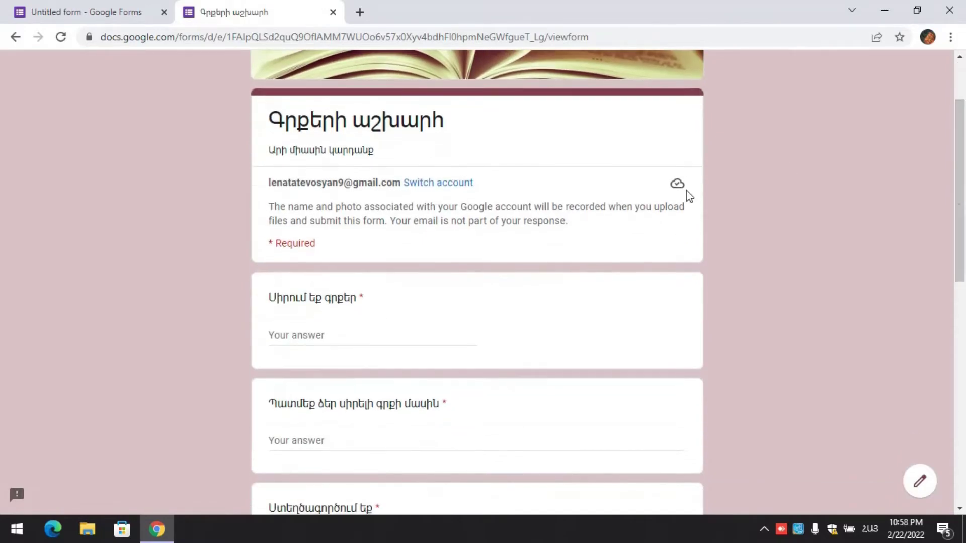
{"action": "type", "text": "այո"}
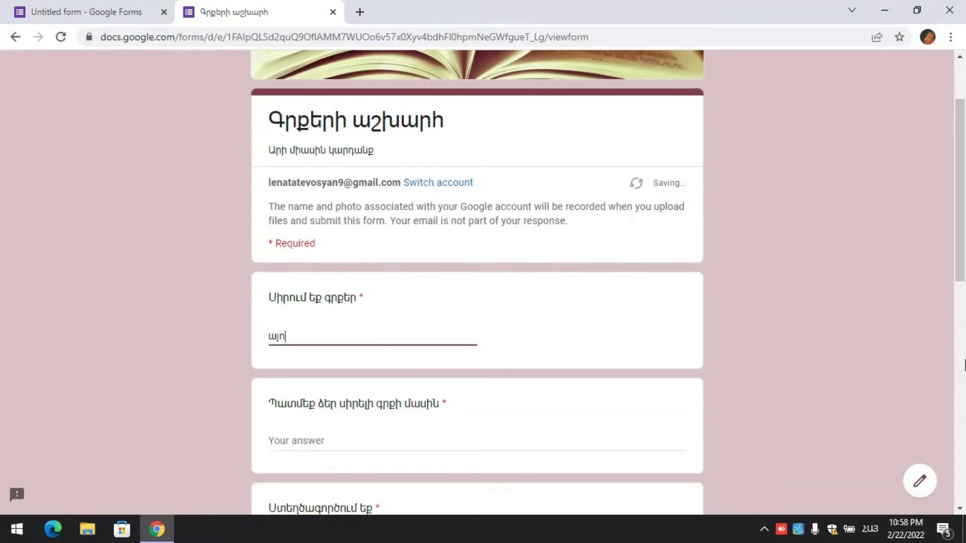
{"action": "scroll", "coordinate": [961, 308], "scroll_direction": "down", "scroll_amount": 5}
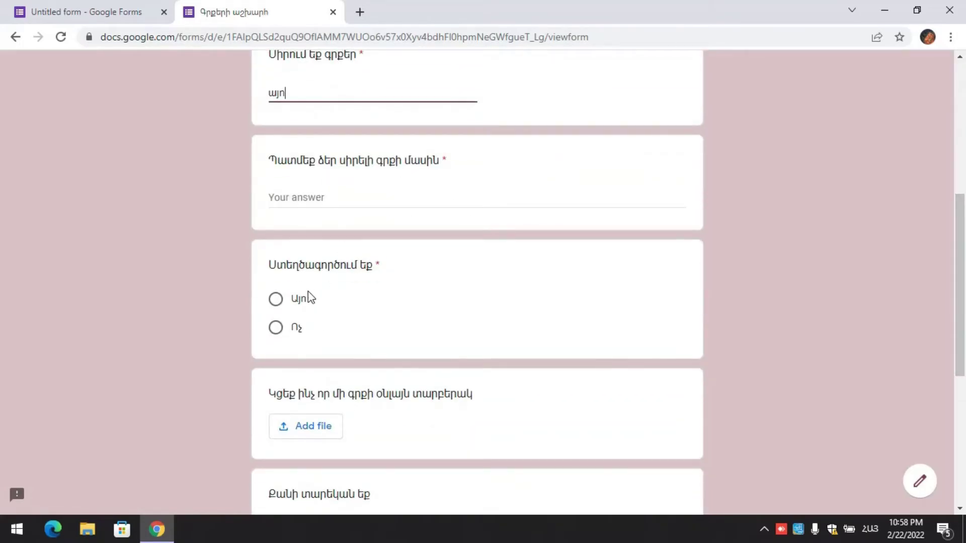
{"action": "left_click", "coordinate": [274, 301]}
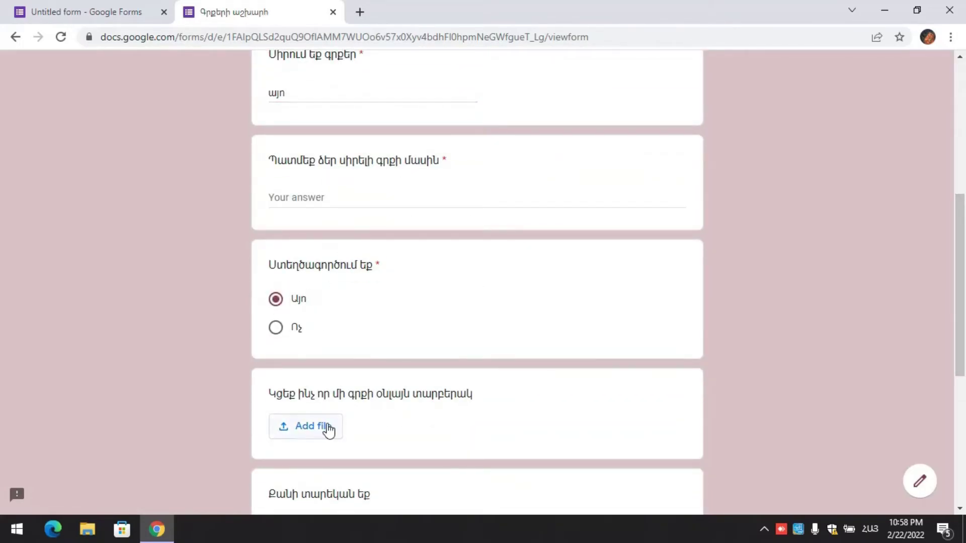
Attach the previously selected file "Scratch" to the question asking for an online version of a book.
{"action": "left_click", "coordinate": [328, 429]}
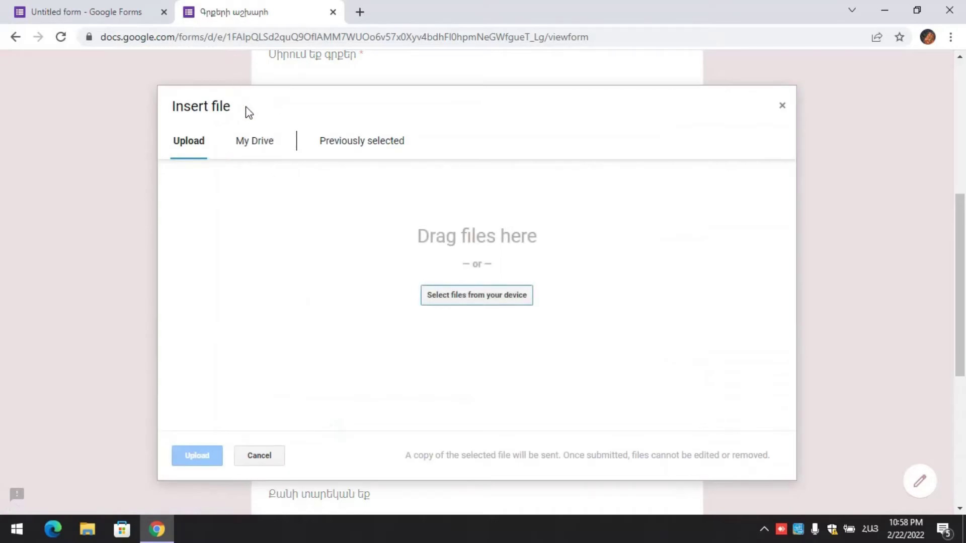
{"action": "left_click", "coordinate": [374, 141]}
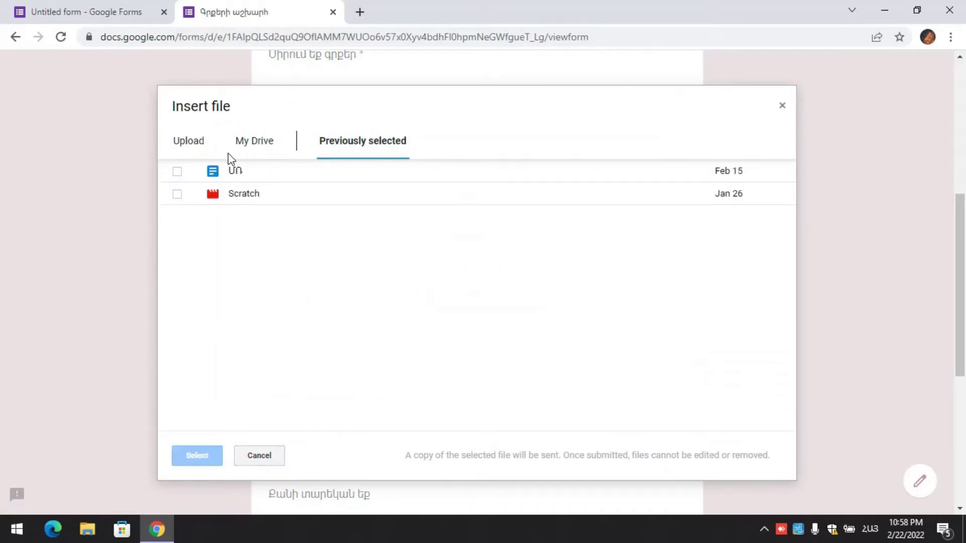
{"action": "left_click", "coordinate": [177, 196]}
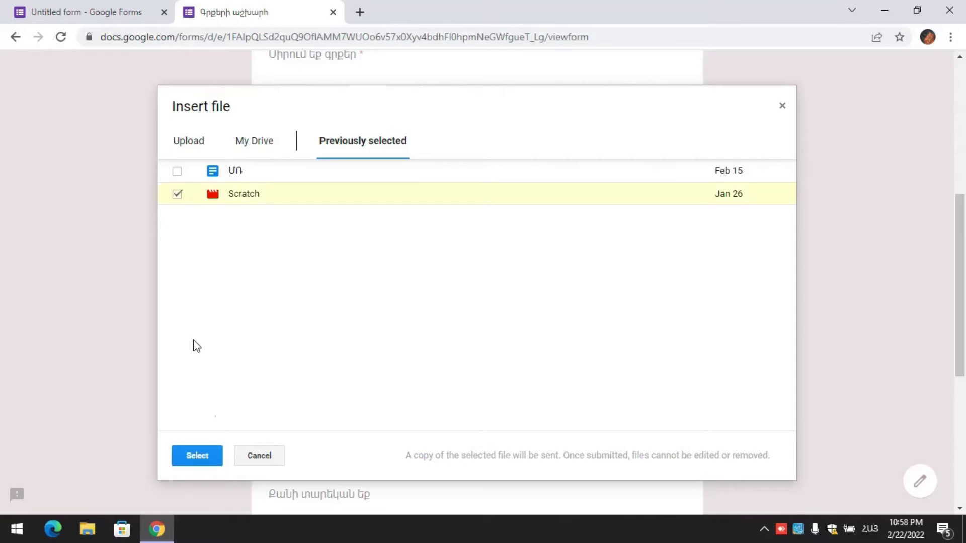
{"action": "left_click", "coordinate": [203, 450]}
{"action": "left_click_drag", "start_coordinate": [962, 252], "coordinate": [962, 322]}
{"action": "scroll", "coordinate": [338, 211], "scroll_direction": "down", "scroll_amount": 2}
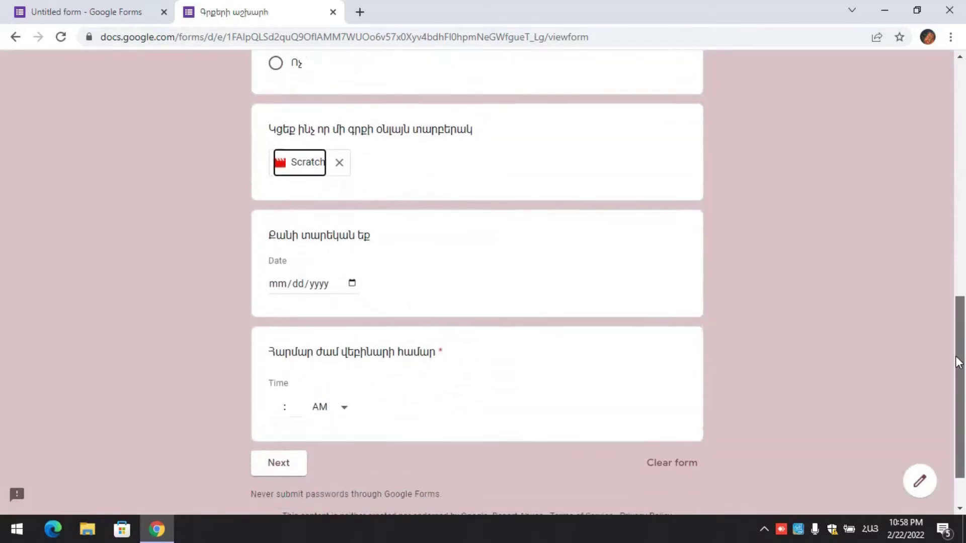
{"action": "left_click", "coordinate": [352, 267]}
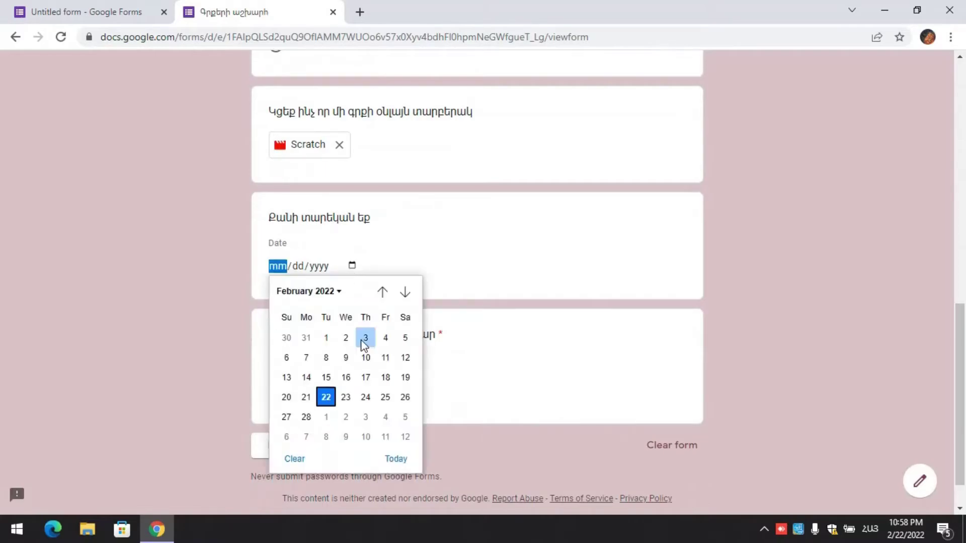
{"action": "left_click", "coordinate": [340, 292]}
{"action": "left_click", "coordinate": [340, 292]}
{"action": "left_click", "coordinate": [334, 291]}
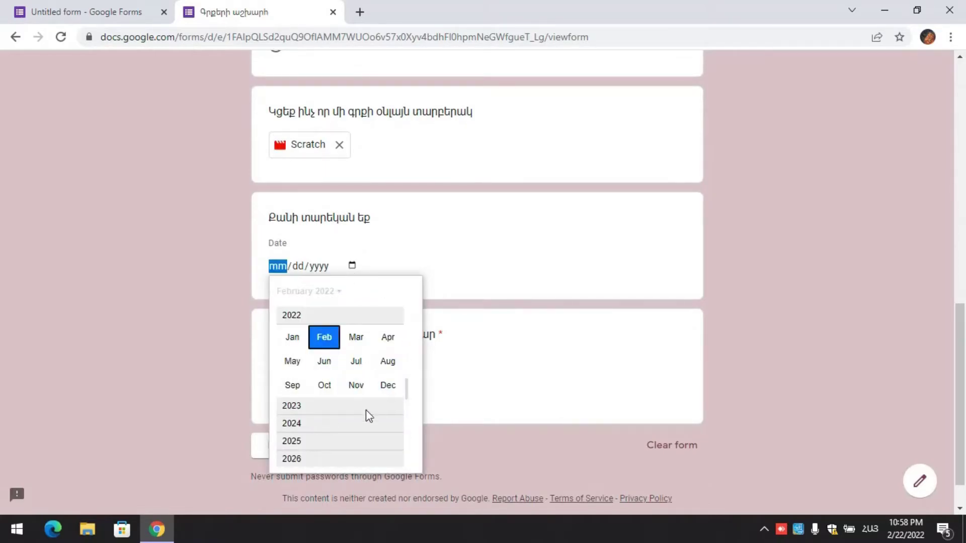
{"action": "left_click_drag", "start_coordinate": [408, 393], "coordinate": [403, 469]}
{"action": "left_click", "coordinate": [571, 379]}
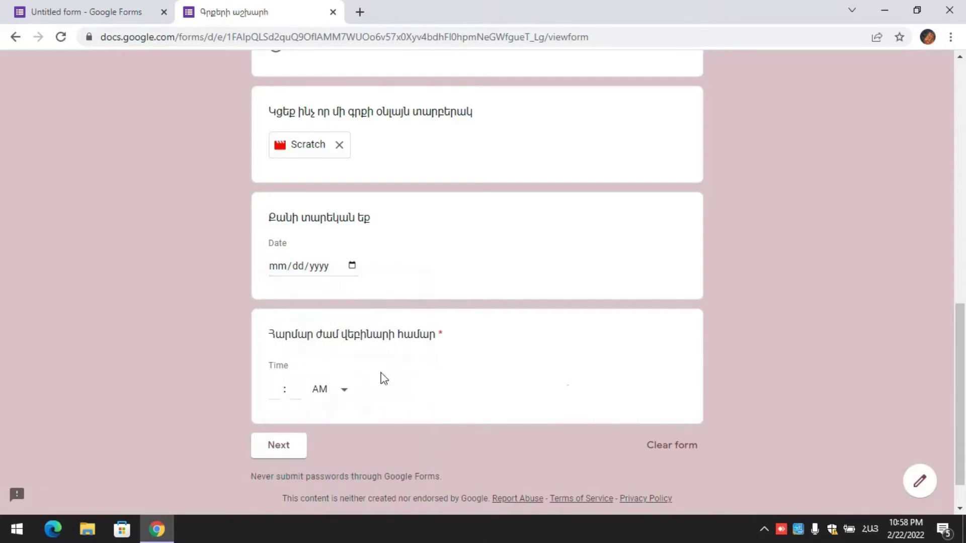
Answer the time question "Հարմար ժամ վեբինարի համար" with 10:00 AM and try to continue to the next section.
{"action": "left_click", "coordinate": [335, 396]}
{"action": "left_click", "coordinate": [280, 391]}
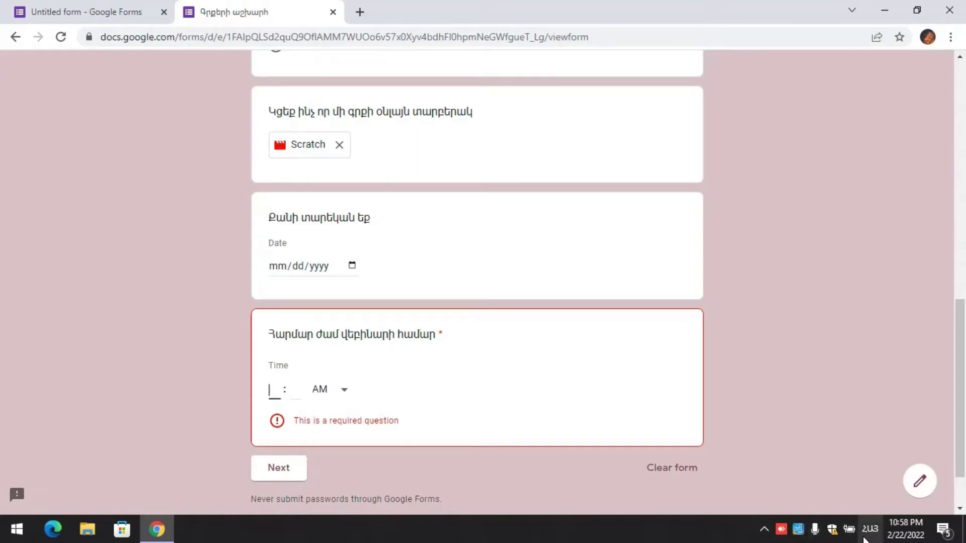
{"action": "left_click", "coordinate": [870, 528]}
{"action": "left_click", "coordinate": [803, 374]}
{"action": "type", "text": "10"}
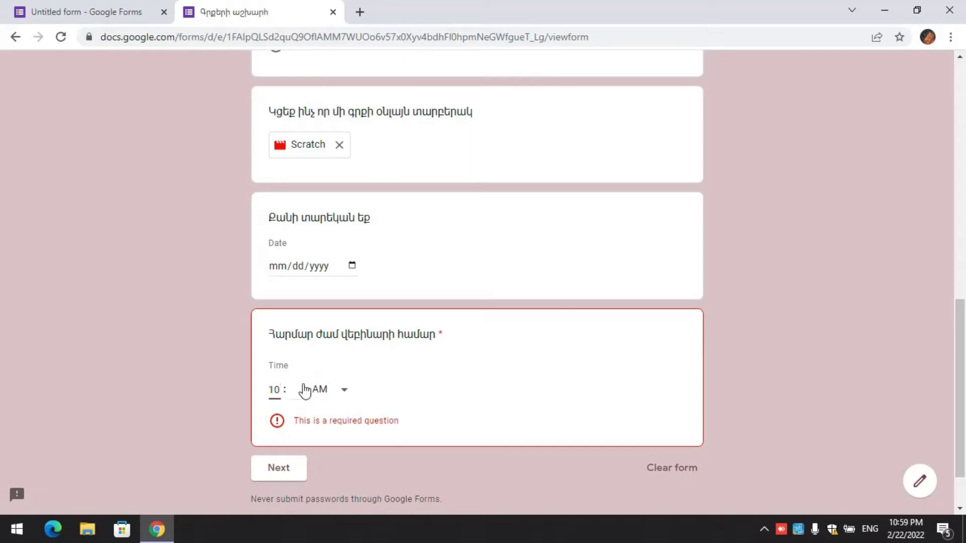
{"action": "left_click", "coordinate": [298, 390]}
{"action": "type", "text": "00"}
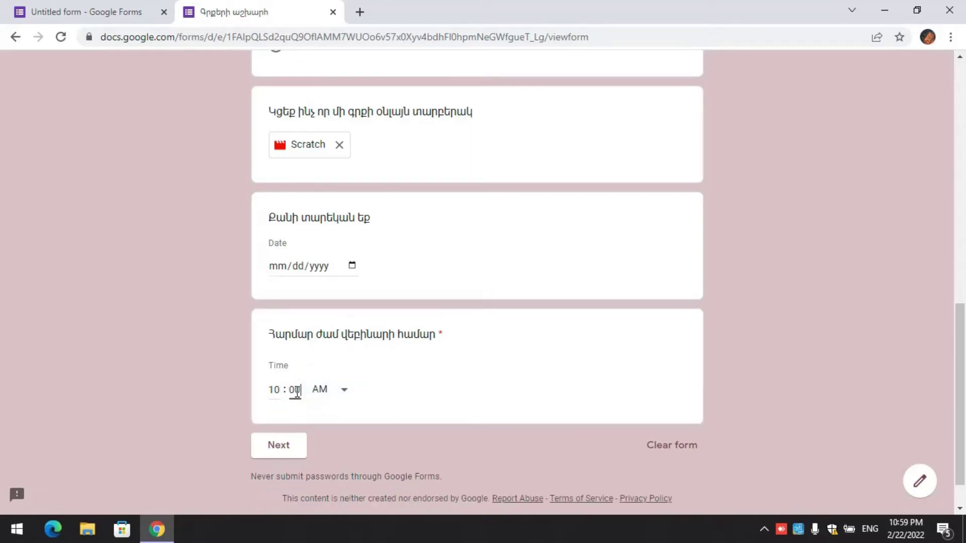
{"action": "left_click", "coordinate": [291, 445]}
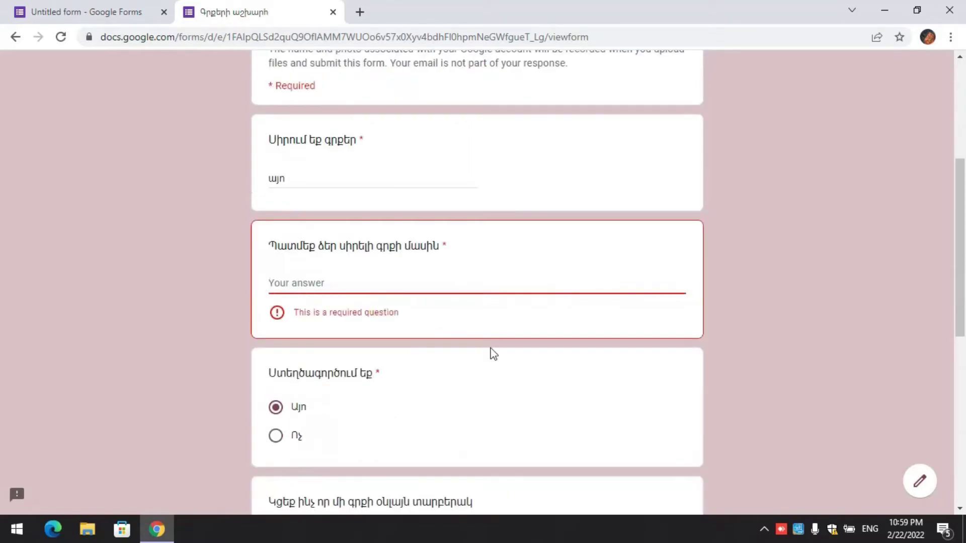
Answer "Պատմեք ձեր սիրելի գրքի մասին" with "sakjl" and try again to continue to the next section.
{"action": "type", "text": "sakjl"}
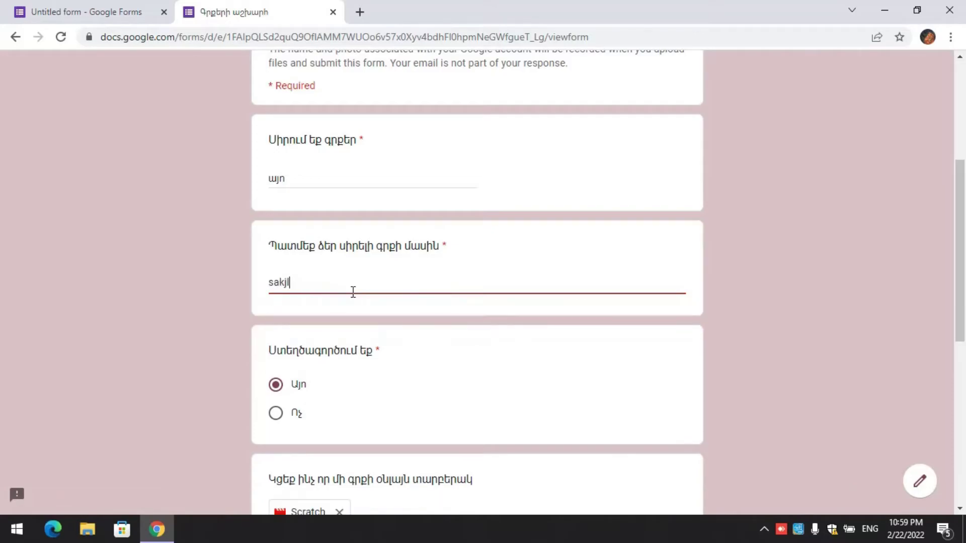
{"action": "scroll", "coordinate": [965, 142], "scroll_direction": "down", "scroll_amount": 8}
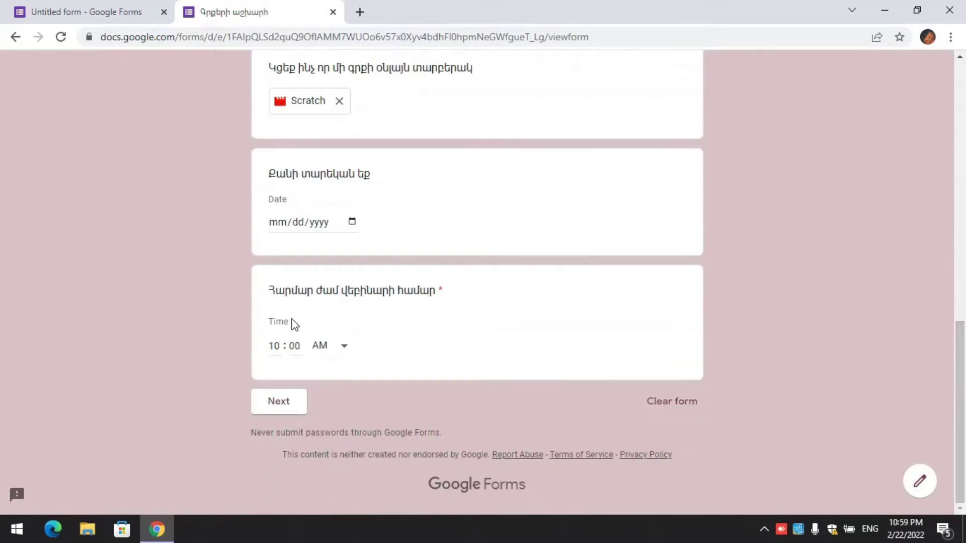
{"action": "left_click", "coordinate": [300, 414]}
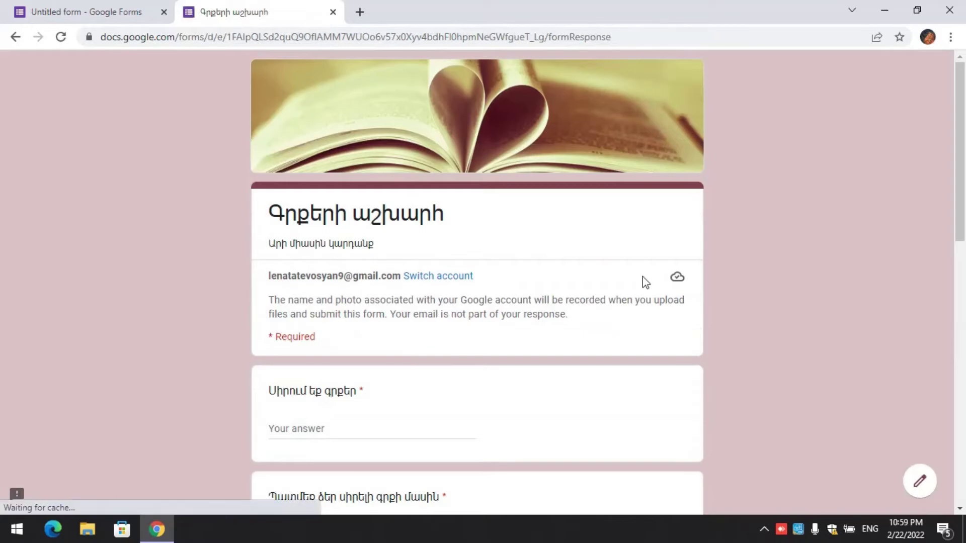
Replace the attached "Scratch" file with the orange-themed "Untitled form" file from My Drive.
{"action": "scroll", "coordinate": [961, 310], "scroll_direction": "down", "scroll_amount": 10}
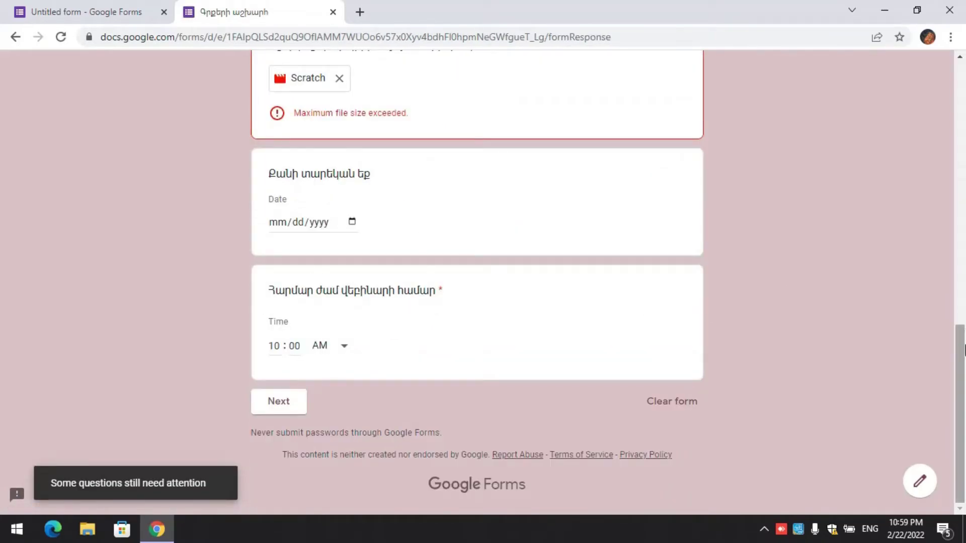
{"action": "scroll", "coordinate": [958, 327], "scroll_direction": "up", "scroll_amount": 1}
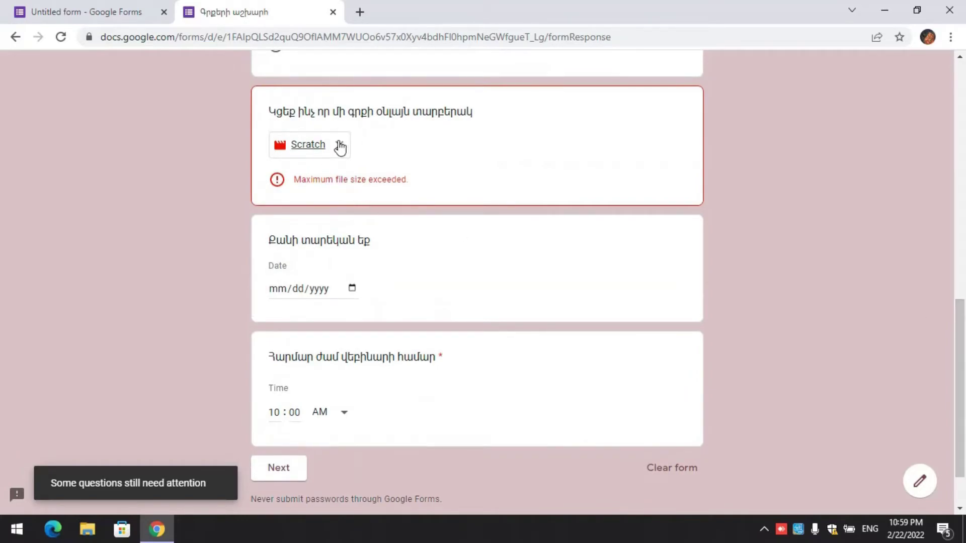
{"action": "left_click", "coordinate": [338, 146]}
{"action": "left_click", "coordinate": [329, 164]}
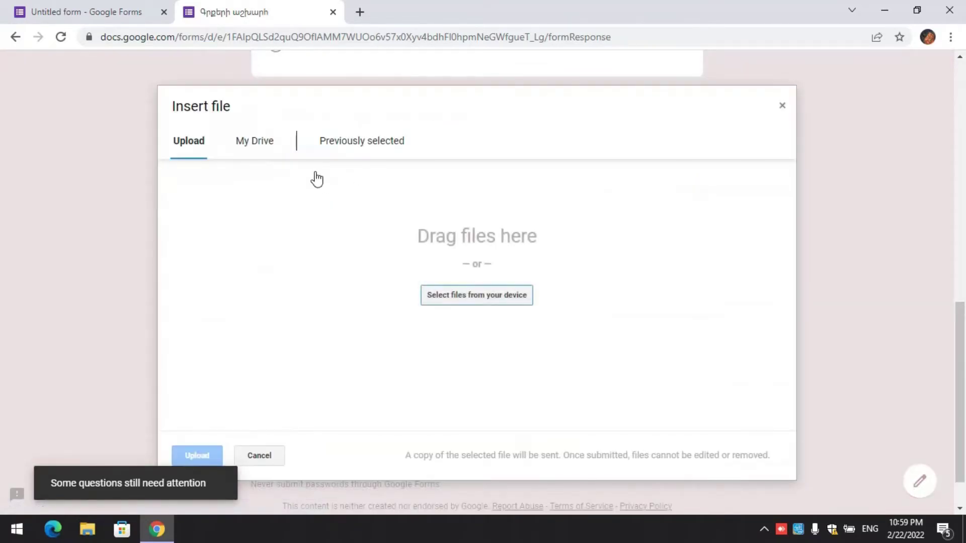
{"action": "left_click", "coordinate": [261, 145]}
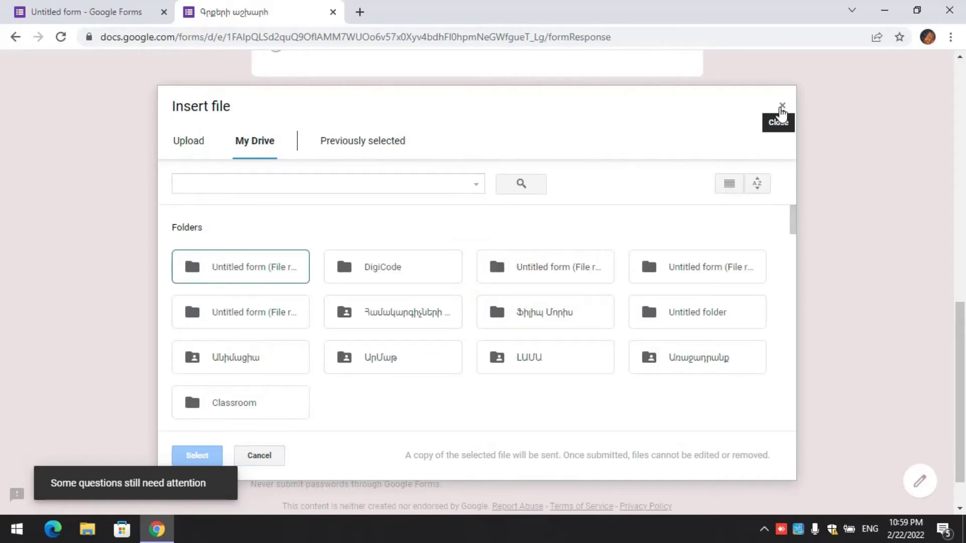
{"action": "left_click_drag", "start_coordinate": [793, 218], "coordinate": [793, 287]}
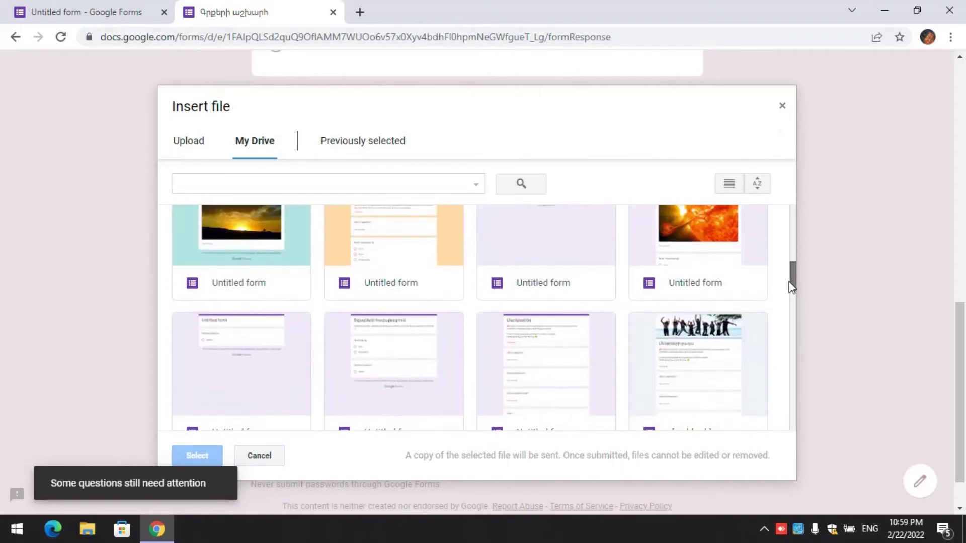
{"action": "scroll", "coordinate": [461, 276], "scroll_direction": "up", "scroll_amount": 2}
{"action": "left_click", "coordinate": [355, 247]}
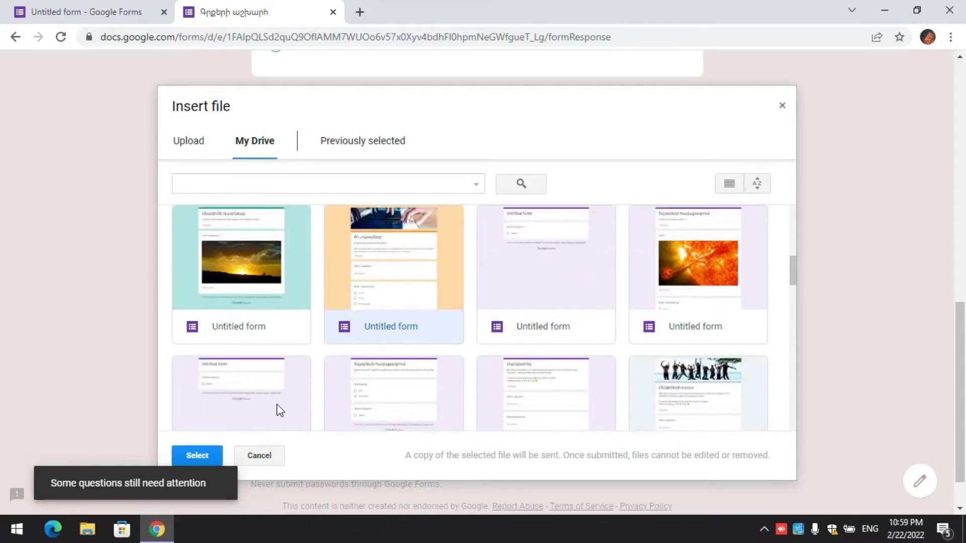
{"action": "left_click", "coordinate": [200, 455]}
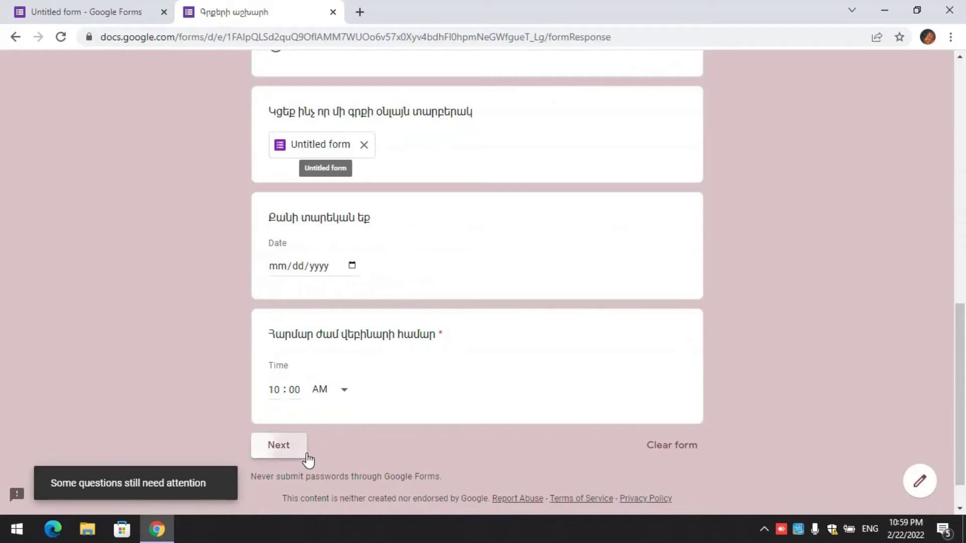
Continue to the video section of the form and submit the response.
{"action": "left_click", "coordinate": [305, 453]}
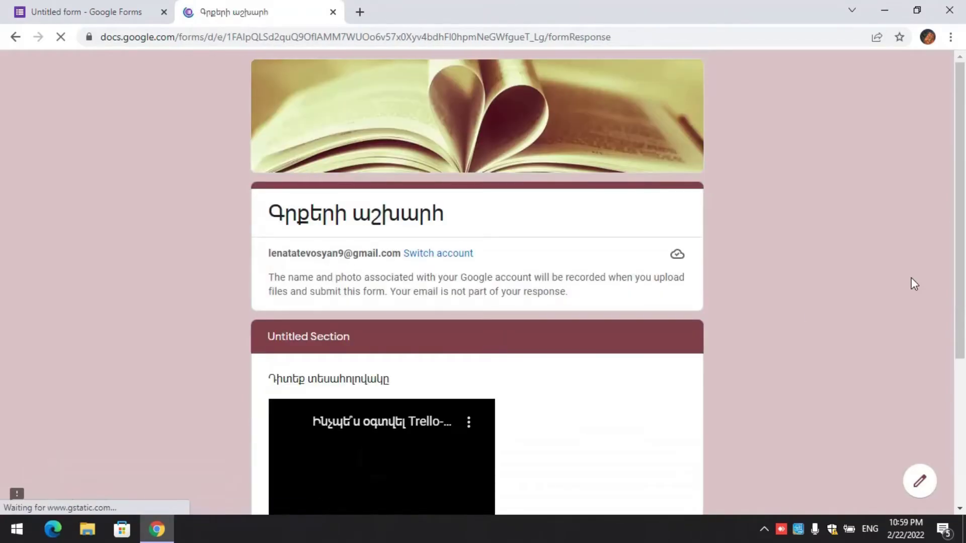
{"action": "scroll", "coordinate": [376, 222], "scroll_direction": "down", "scroll_amount": 5}
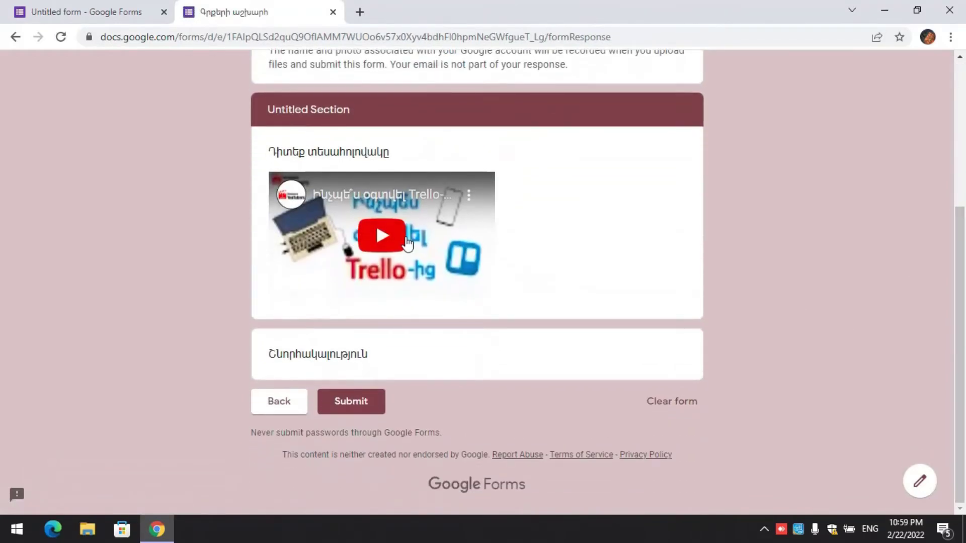
{"action": "left_click", "coordinate": [348, 405]}
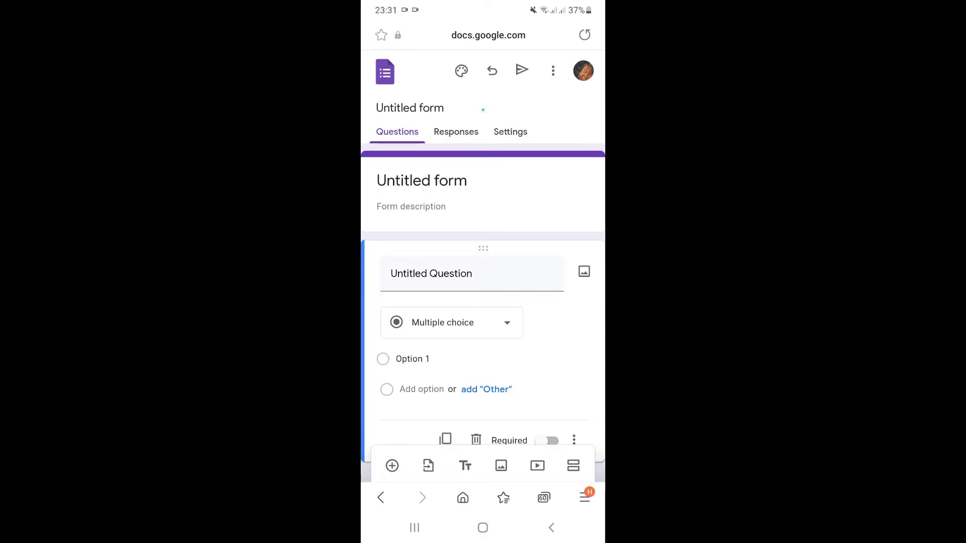
Set the untitled form's theme color to orange and its background to the darkest orange shade in the phone browser.
{"action": "left_click", "coordinate": [462, 71]}
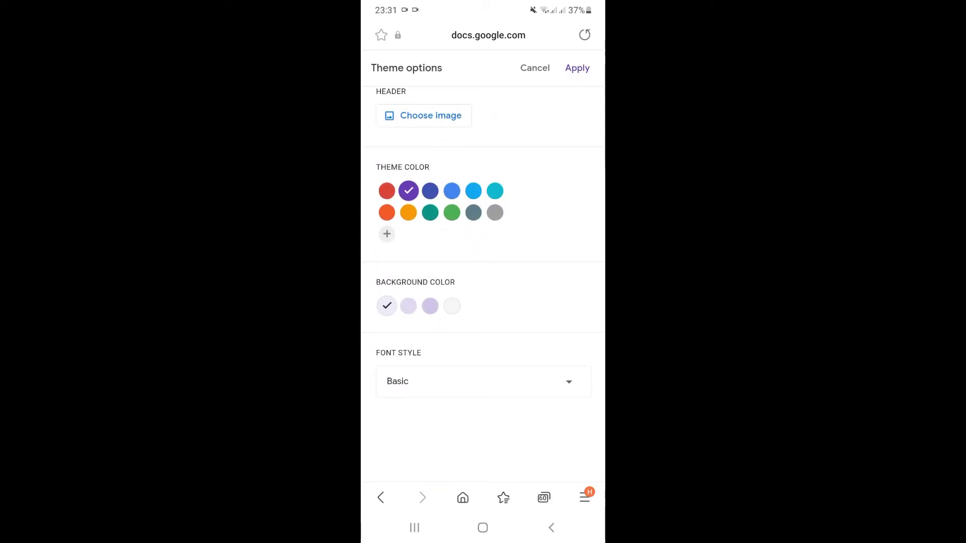
{"action": "left_click", "coordinate": [408, 213]}
{"action": "left_click", "coordinate": [430, 306]}
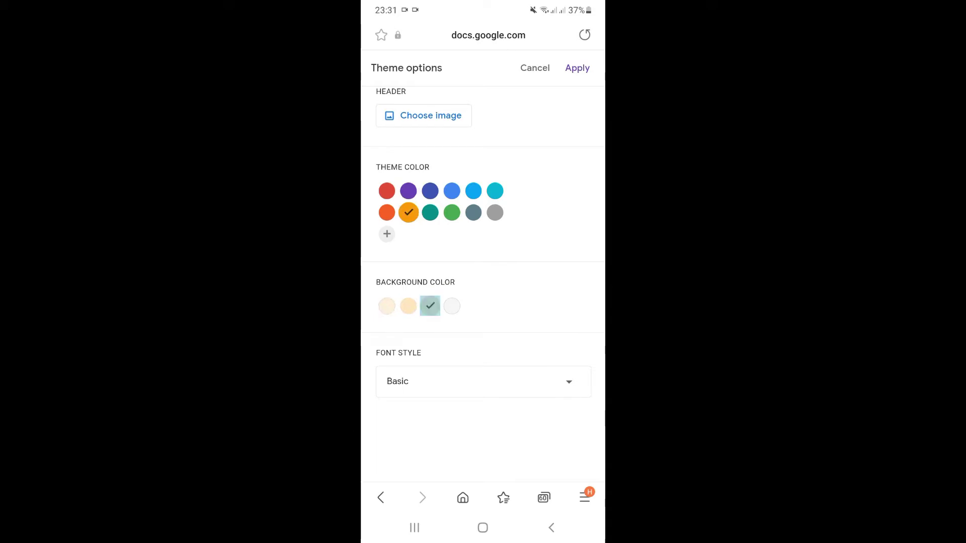
Insert the Work and School header image of hands over a row of dark files and apply the theme.
{"action": "left_click", "coordinate": [423, 115]}
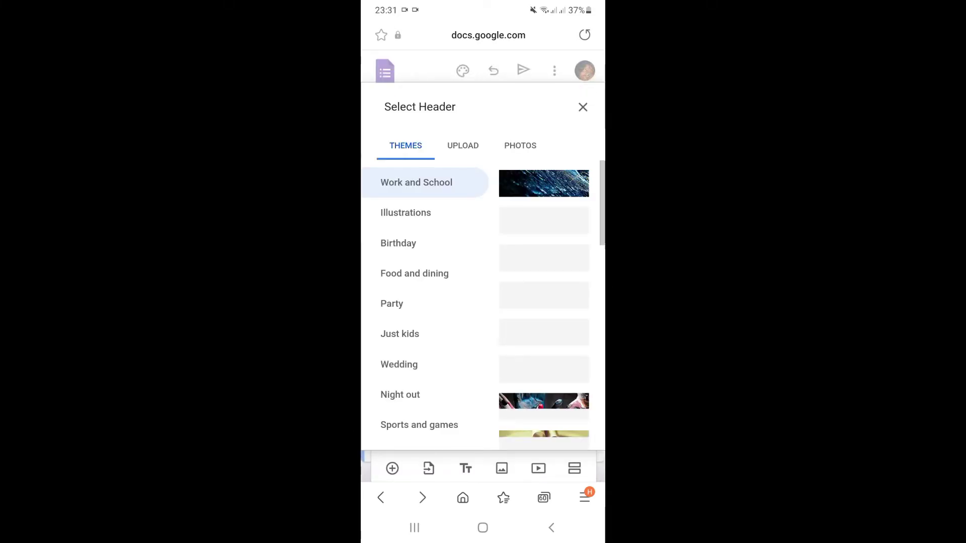
{"action": "scroll", "coordinate": [543, 281], "scroll_direction": "down", "scroll_amount": 3}
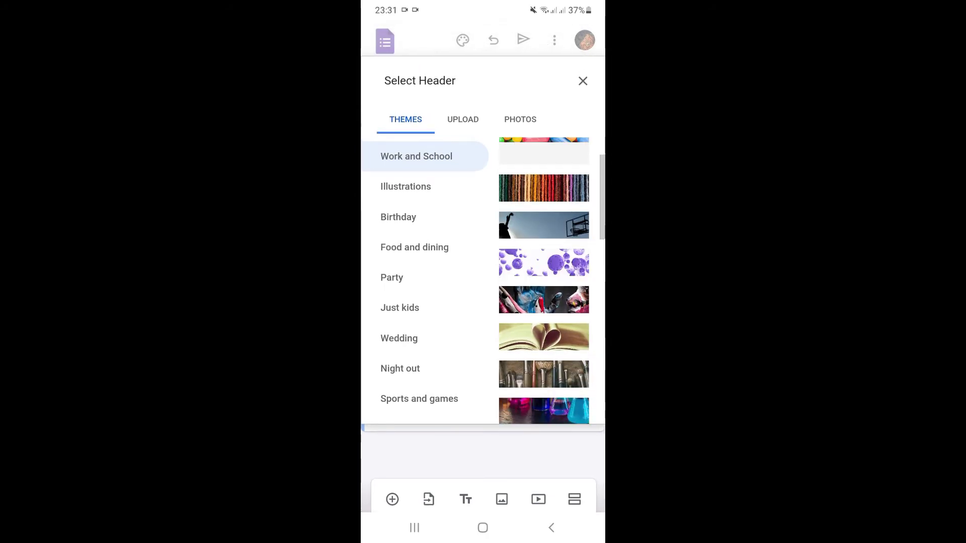
{"action": "scroll", "coordinate": [543, 282], "scroll_direction": "up", "scroll_amount": 3}
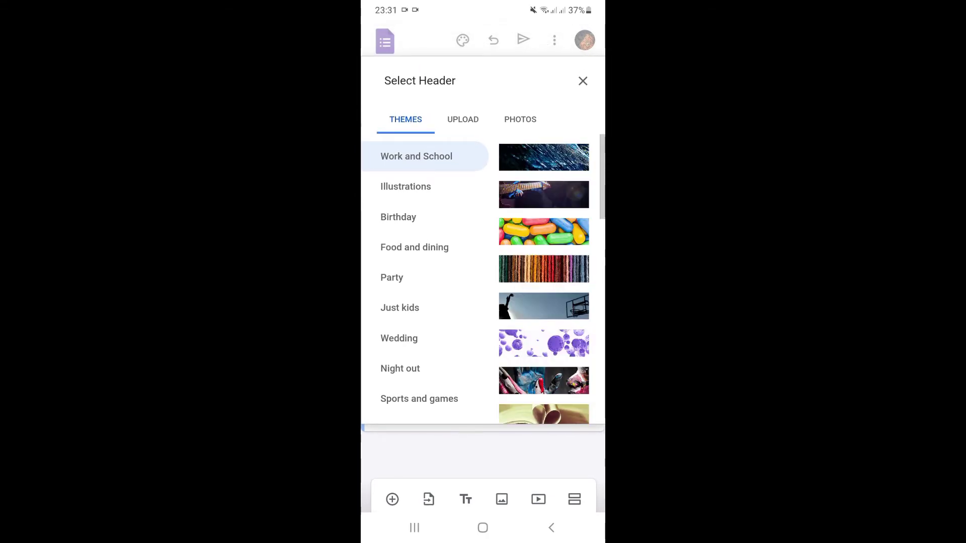
{"action": "left_click", "coordinate": [520, 120]}
{"action": "left_click", "coordinate": [405, 120]}
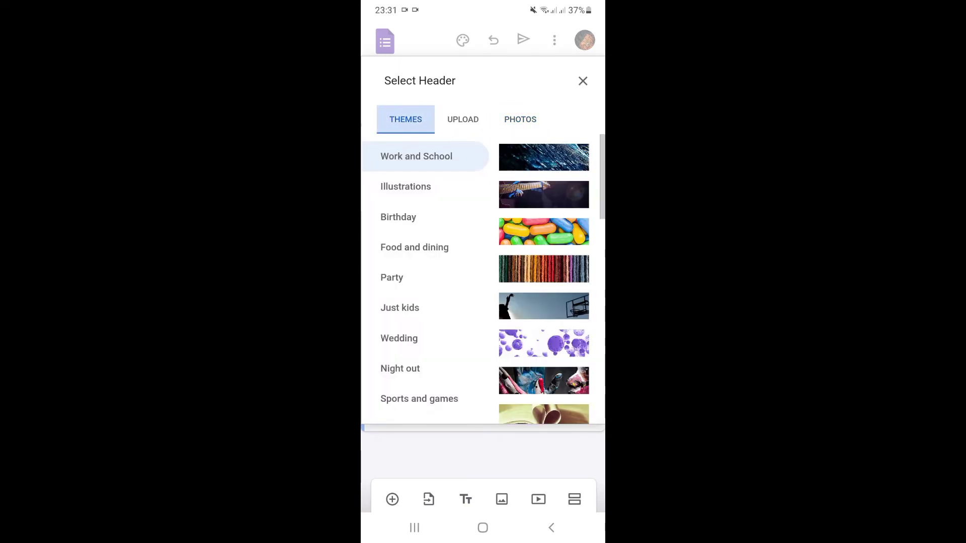
{"action": "scroll", "coordinate": [543, 279], "scroll_direction": "down", "scroll_amount": 3}
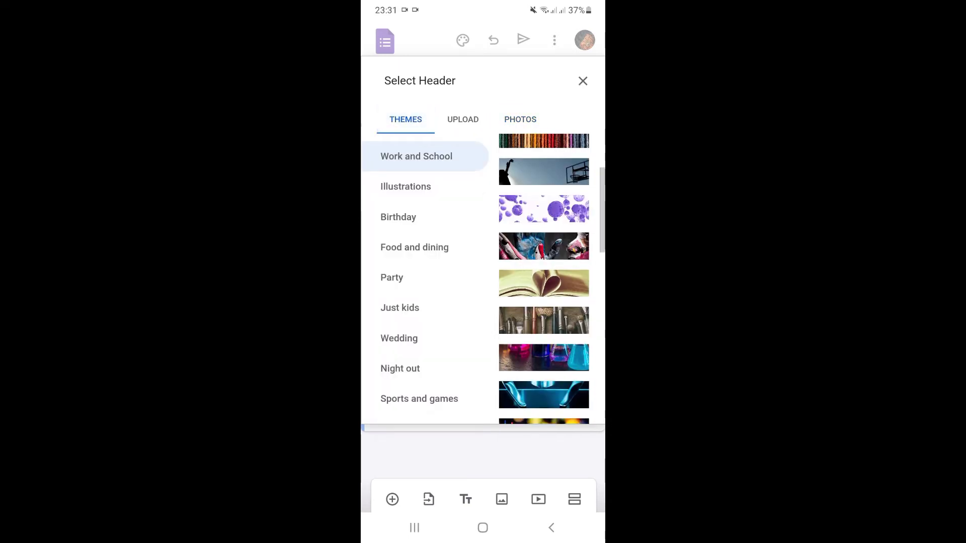
{"action": "scroll", "coordinate": [544, 279], "scroll_direction": "down", "scroll_amount": 3}
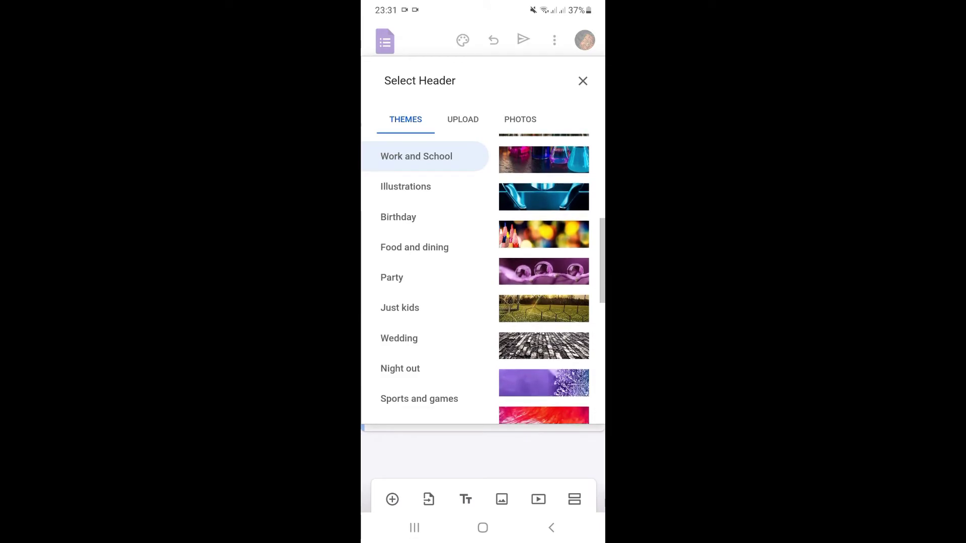
{"action": "scroll", "coordinate": [543, 280], "scroll_direction": "down", "scroll_amount": 5}
{"action": "scroll", "coordinate": [544, 279], "scroll_direction": "down", "scroll_amount": 2}
{"action": "left_click", "coordinate": [544, 294]}
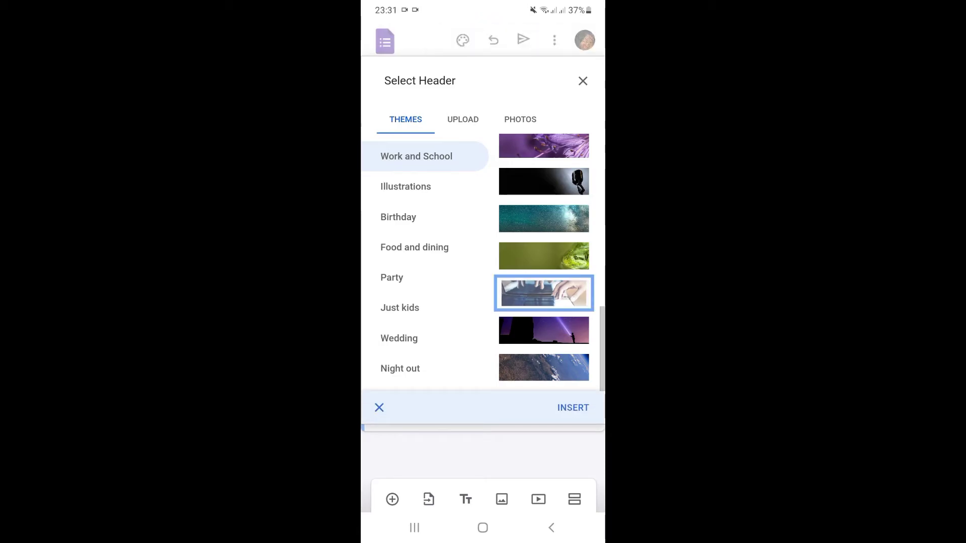
{"action": "left_click", "coordinate": [573, 408]}
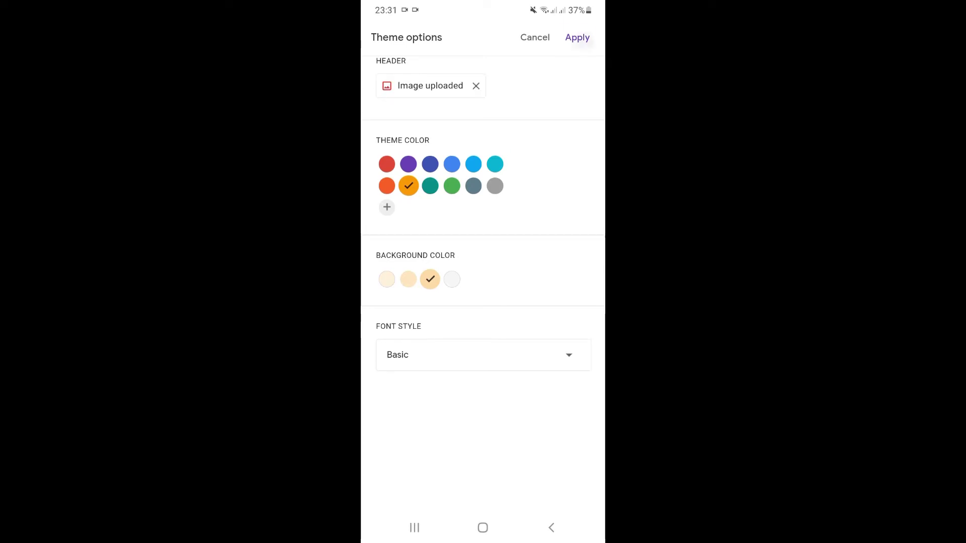
{"action": "left_click", "coordinate": [577, 37]}
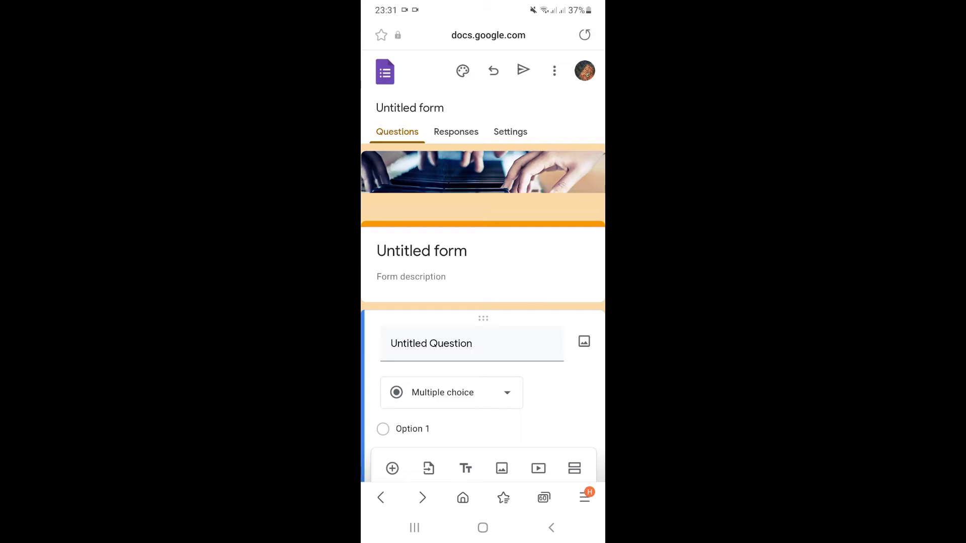
Replace the form's title with "Քո տվյալները".
{"action": "left_click", "coordinate": [439, 250]}
{"action": "left_click", "coordinate": [467, 251]}
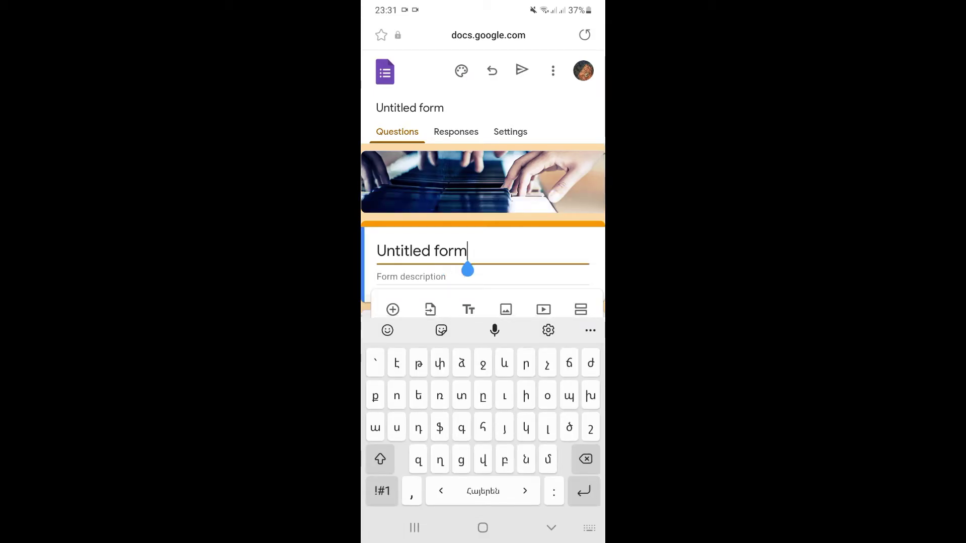
{"action": "key", "text": "BackSpace"}
{"action": "key", "text": "BackSpace"}
{"action": "key", "text": "BackSpace"}
{"action": "key", "text": "BackSpace"}
{"action": "key", "text": "BackSpace"}
{"action": "key", "text": "BackSpace"}
{"action": "key", "text": "BackSpace"}
{"action": "key", "text": "BackSpace"}
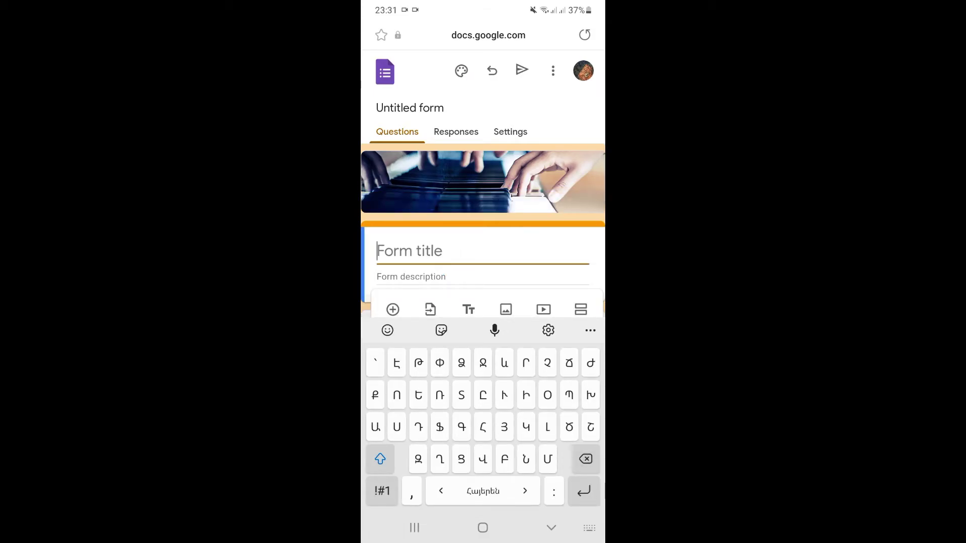
{"action": "type", "text": "Տ"}
{"action": "key", "text": "BackSpace"}
{"action": "type", "text": "Քո տվյալները"}
Enter the form description "Խնդրում ենք պատասպանել անկեղծ".
{"action": "left_click", "coordinate": [411, 277]}
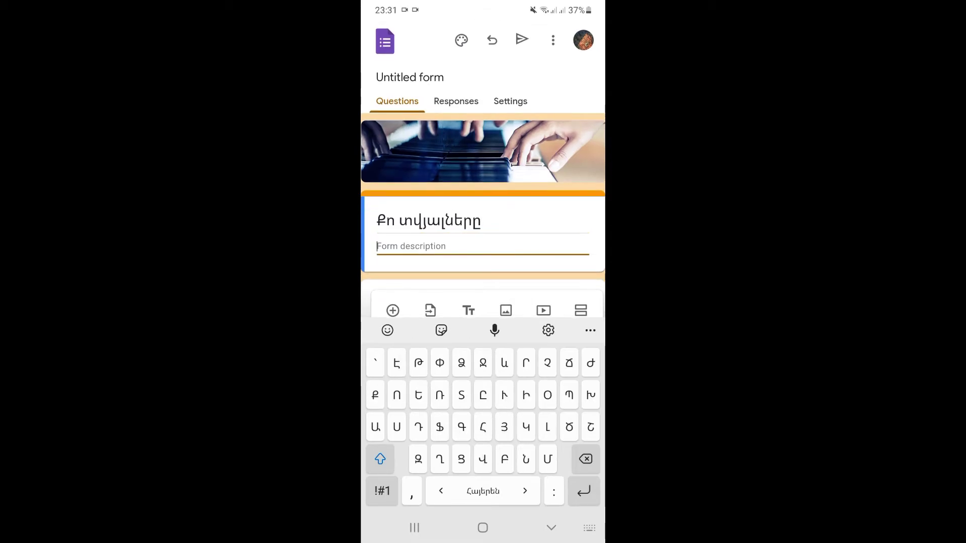
{"action": "type", "text": "Խ"}
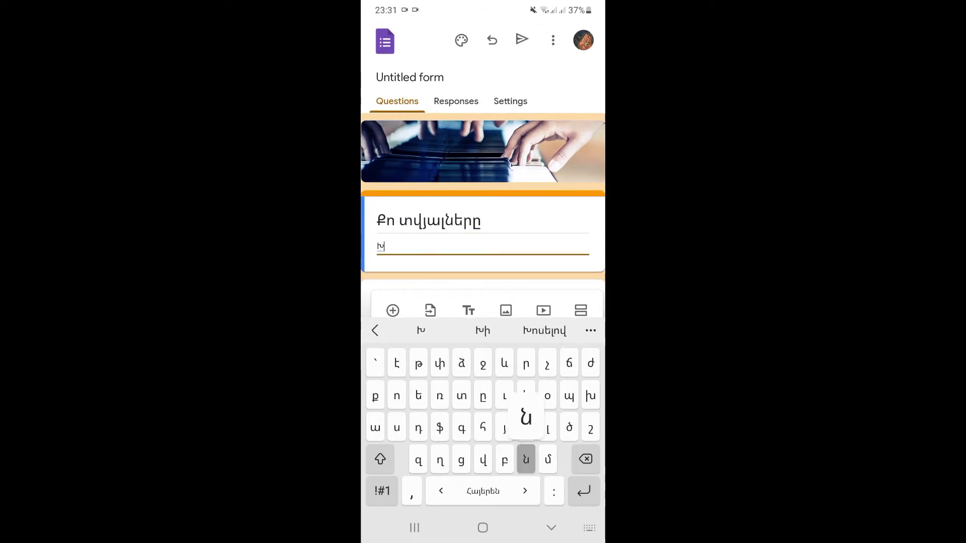
{"action": "type", "text": "նդրում ենք "}
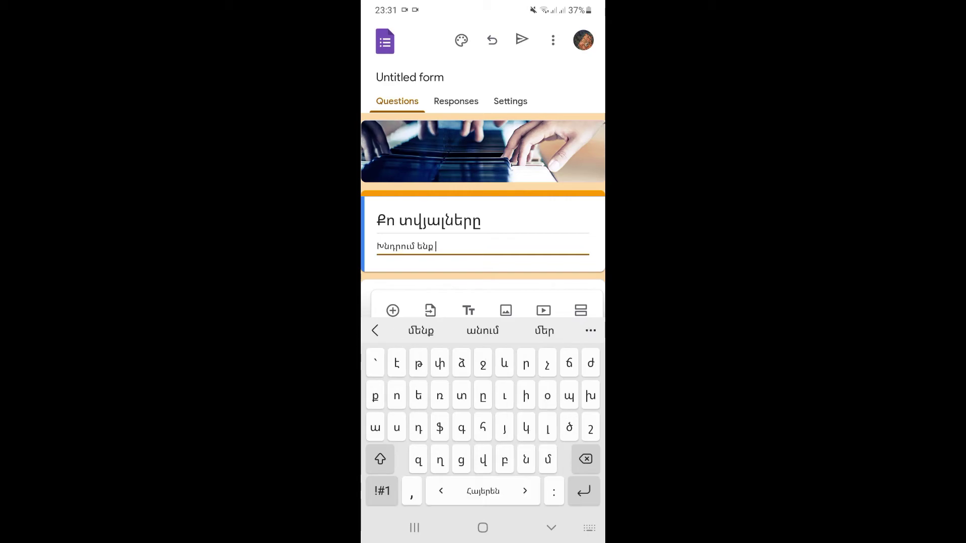
{"action": "type", "text": "օատաապանել"}
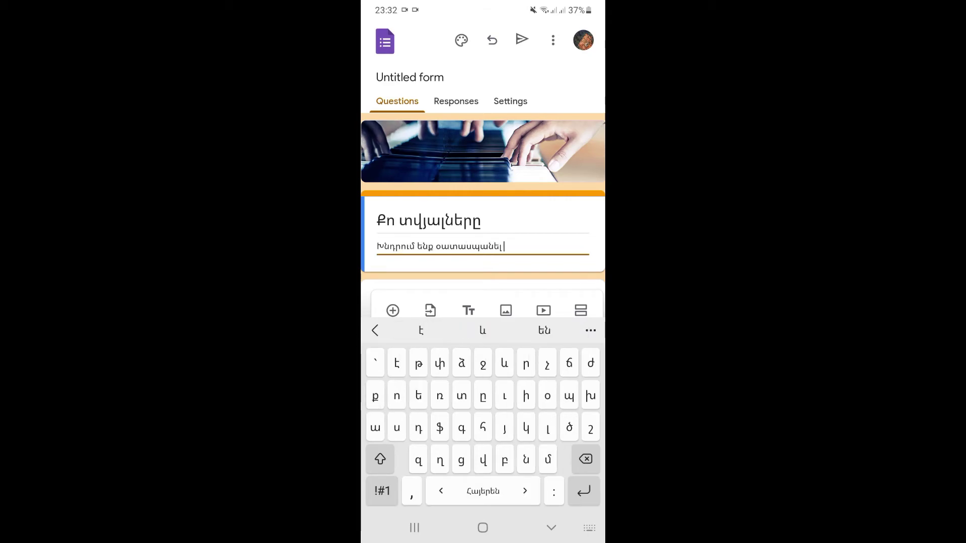
{"action": "left_click", "coordinate": [441, 247]}
{"action": "key", "text": "BackSpace"}
{"action": "type", "text": "պ"}
{"action": "left_click", "coordinate": [507, 247]}
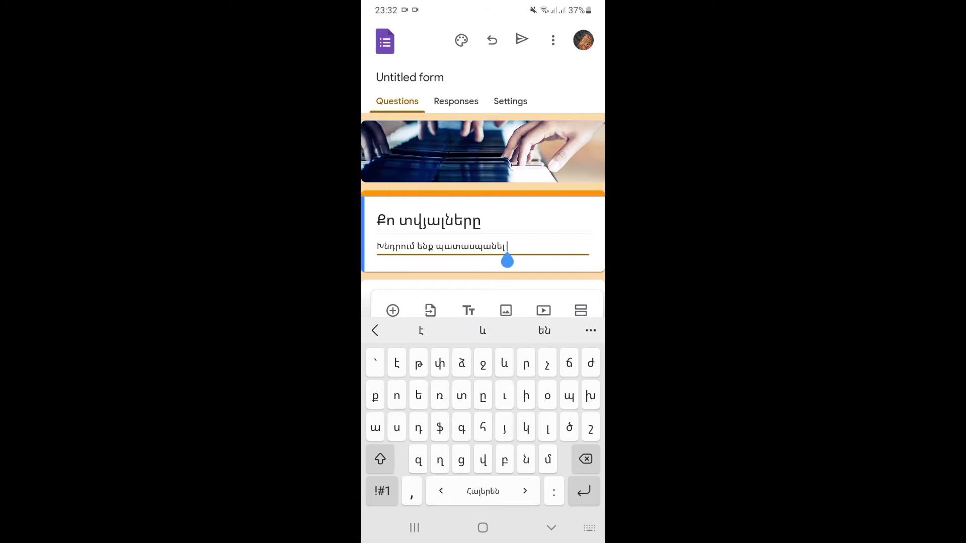
{"action": "type", "text": "անկեղ"}
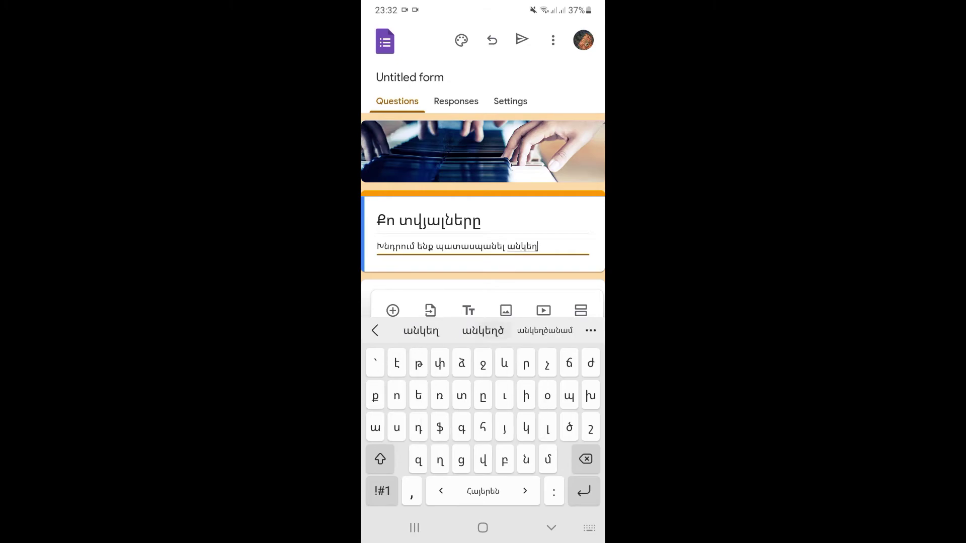
{"action": "left_click", "coordinate": [483, 331]}
Open the question type choices of the untitled multiple-choice question below the form description.
{"action": "left_click", "coordinate": [393, 311]}
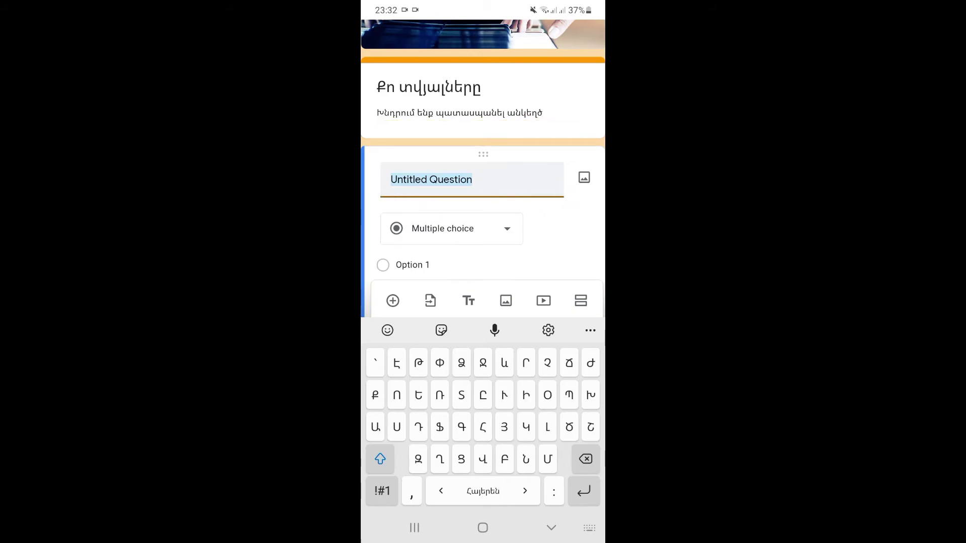
{"action": "left_click", "coordinate": [451, 229]}
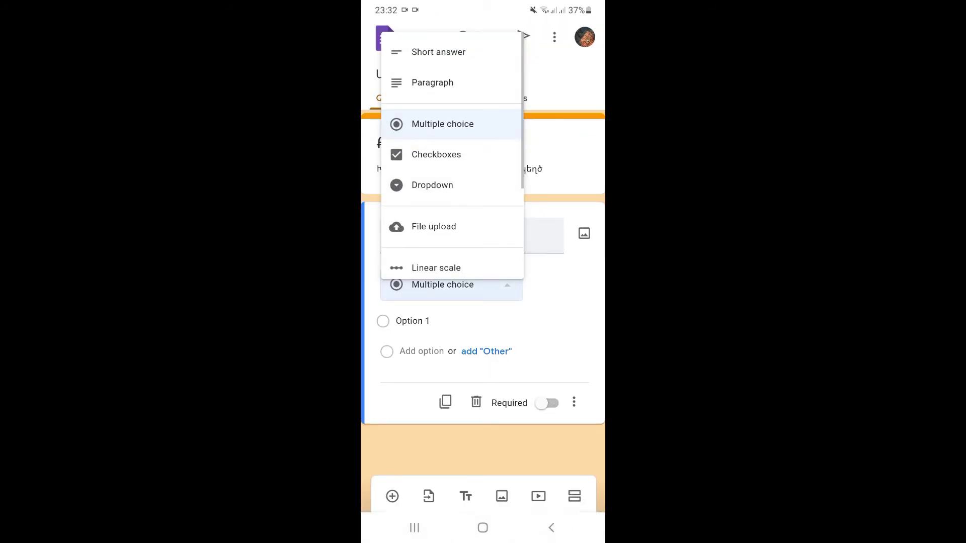